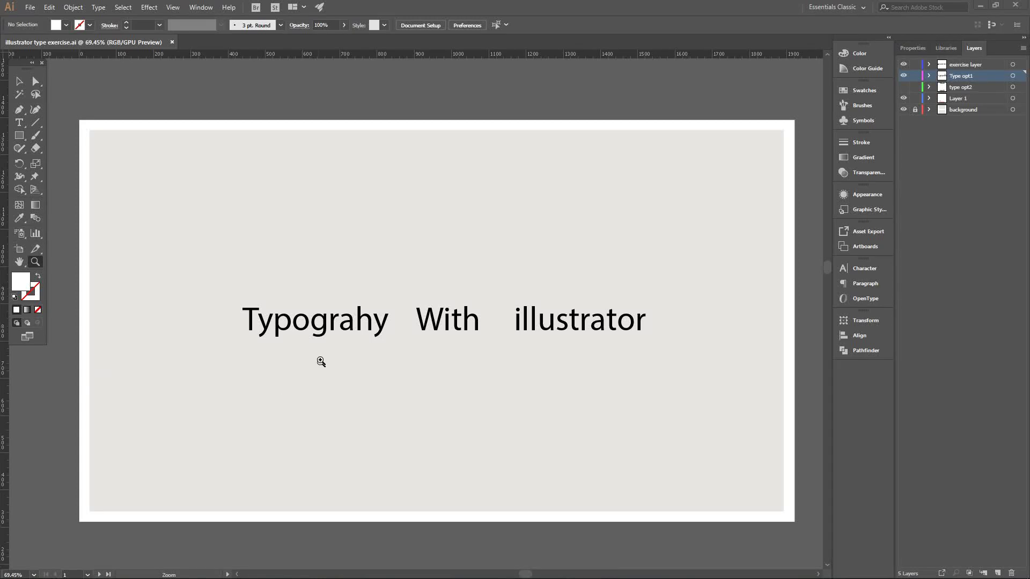
Zoom in, narrow the panel dock, and marquee-select the words Typograhy, With and illustrator.
scroll(295, 364, "up", 1)
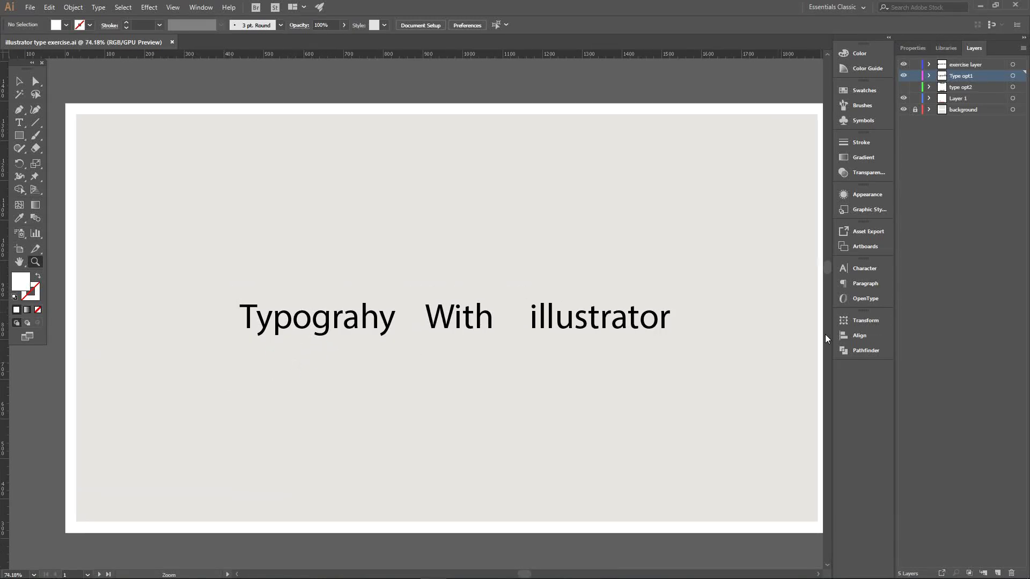
left_click_drag(825, 338, 843, 338)
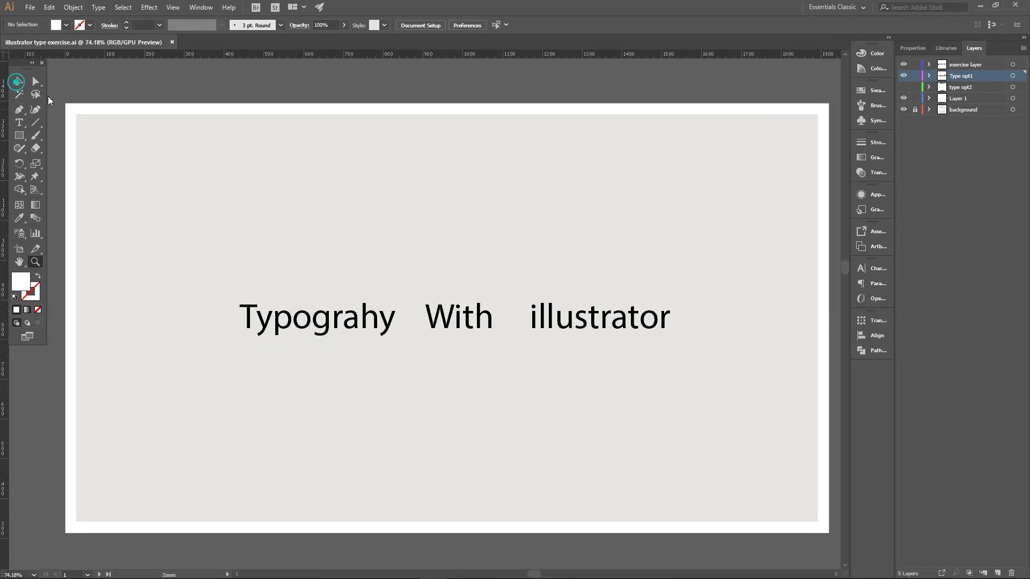
left_click_drag(231, 285, 687, 354)
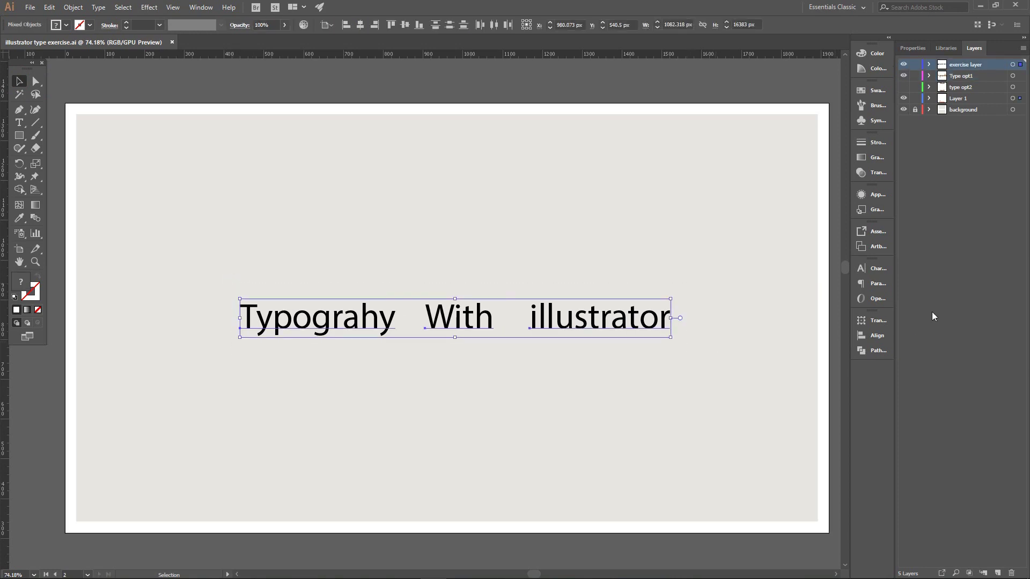
Expand the exercise layer and try the Align panel's distribute and align options on the words.
left_click(930, 65)
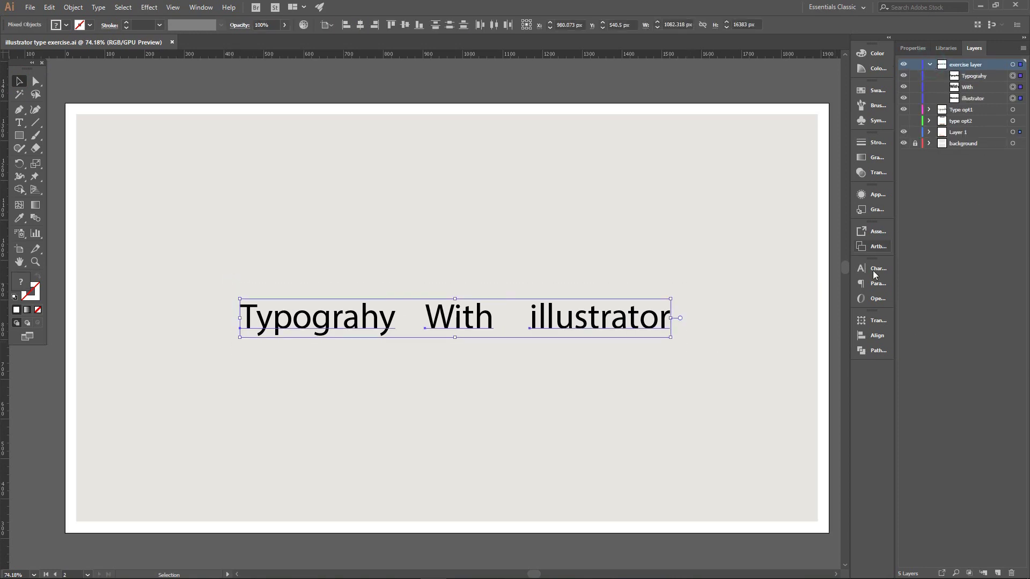
left_click(874, 337)
left_click(755, 372)
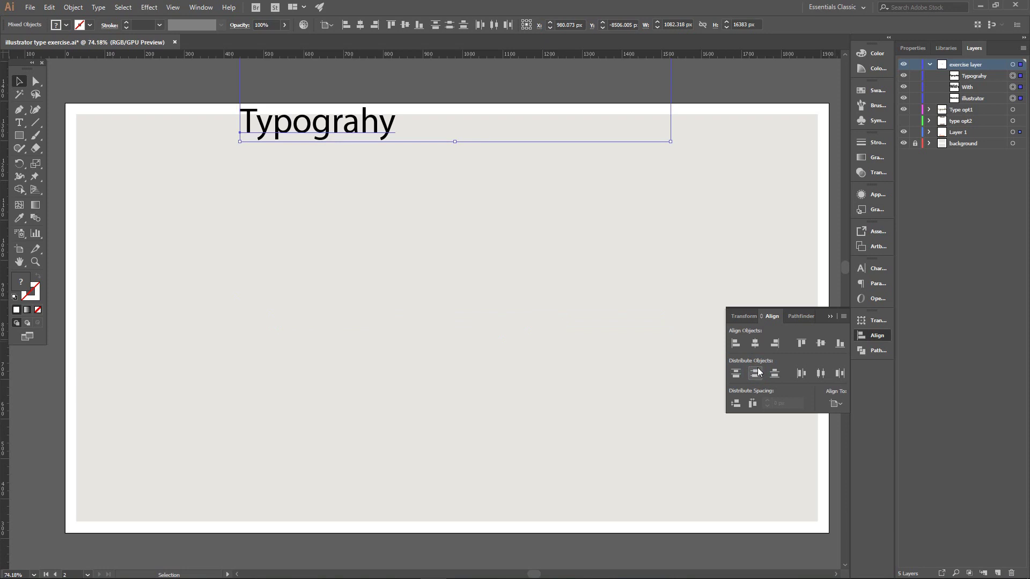
left_click(755, 344)
left_click(754, 404)
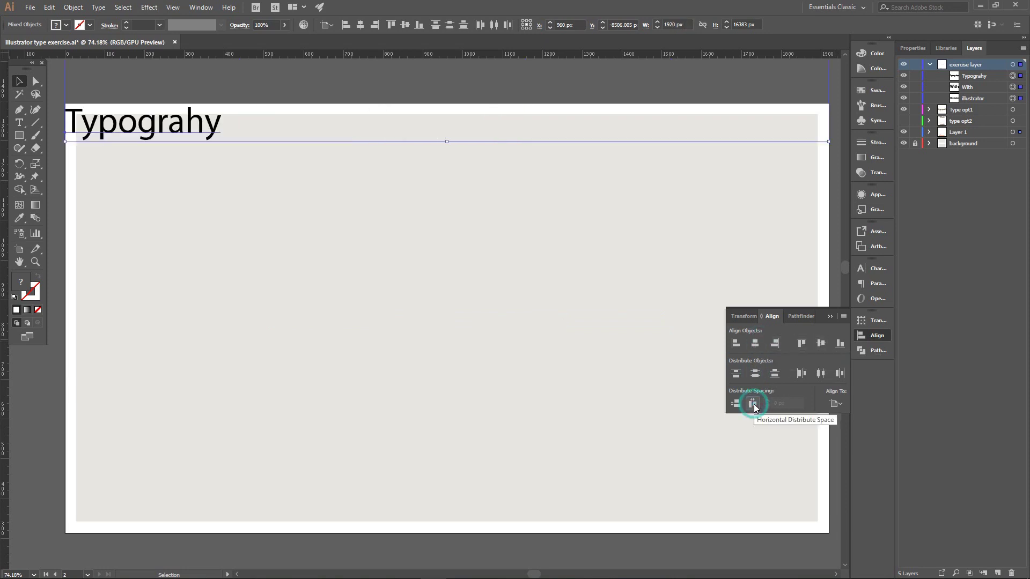
left_click(820, 344)
left_click(819, 375)
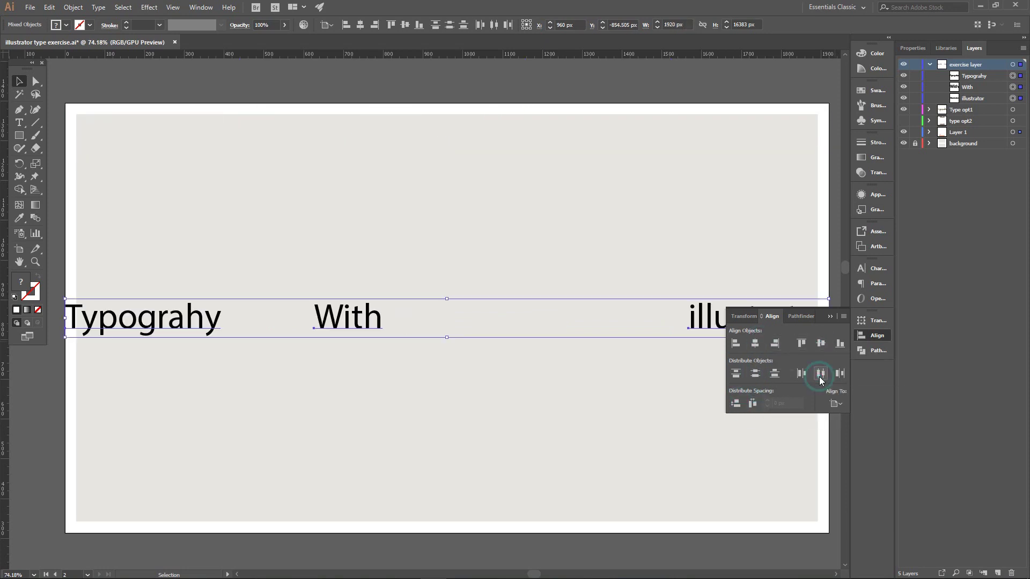
left_click(775, 374)
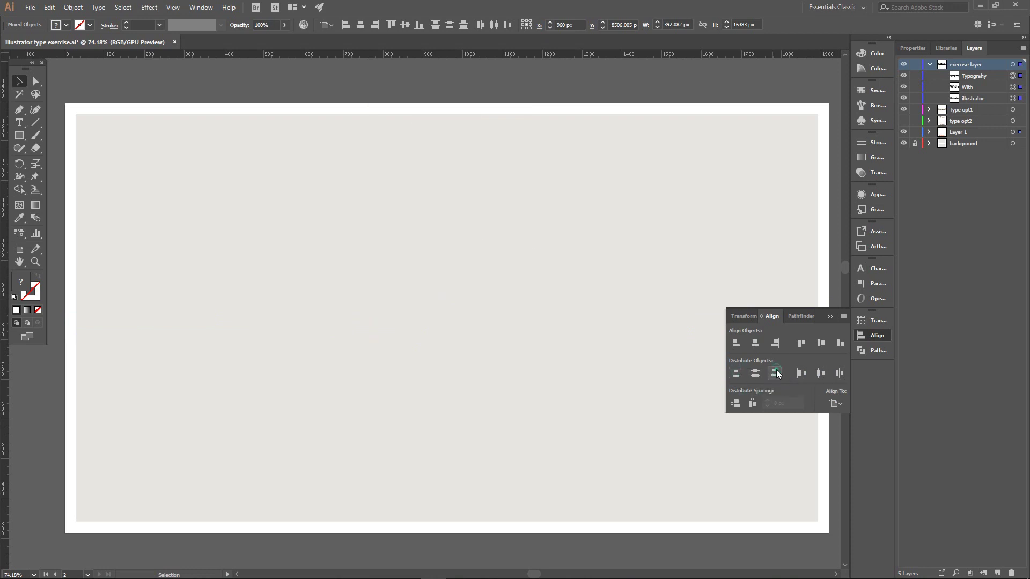
left_click(735, 404)
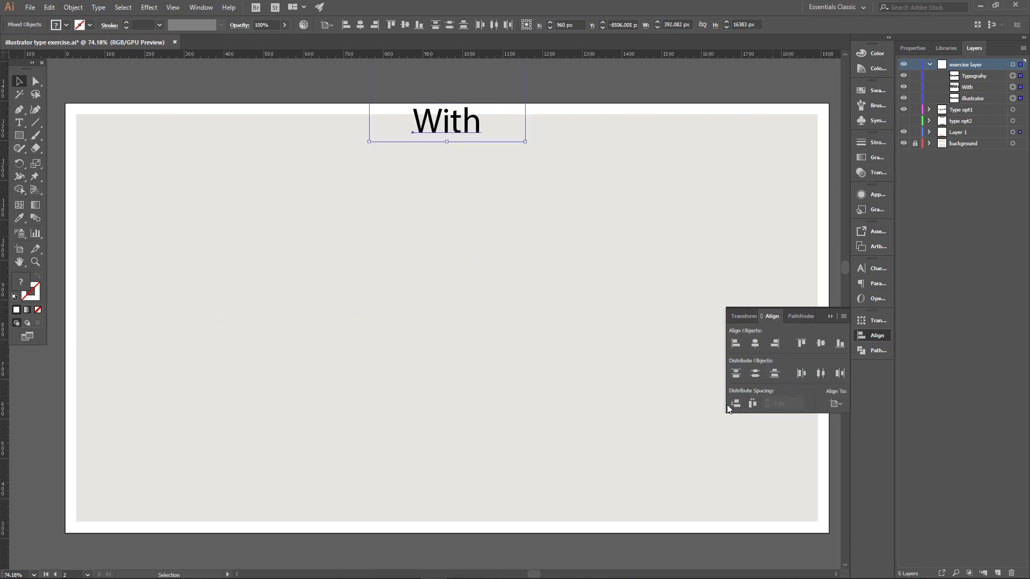
left_click(736, 374)
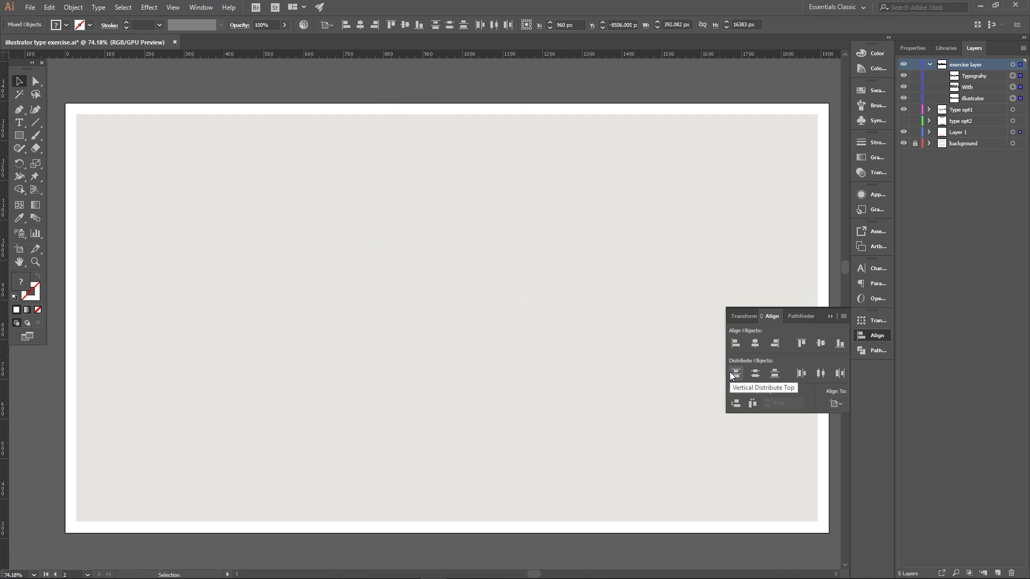
left_click(821, 343)
Drag the words into a stack: With on top, Typograhy in the middle, illustrator below.
left_click(571, 277)
left_click(455, 316)
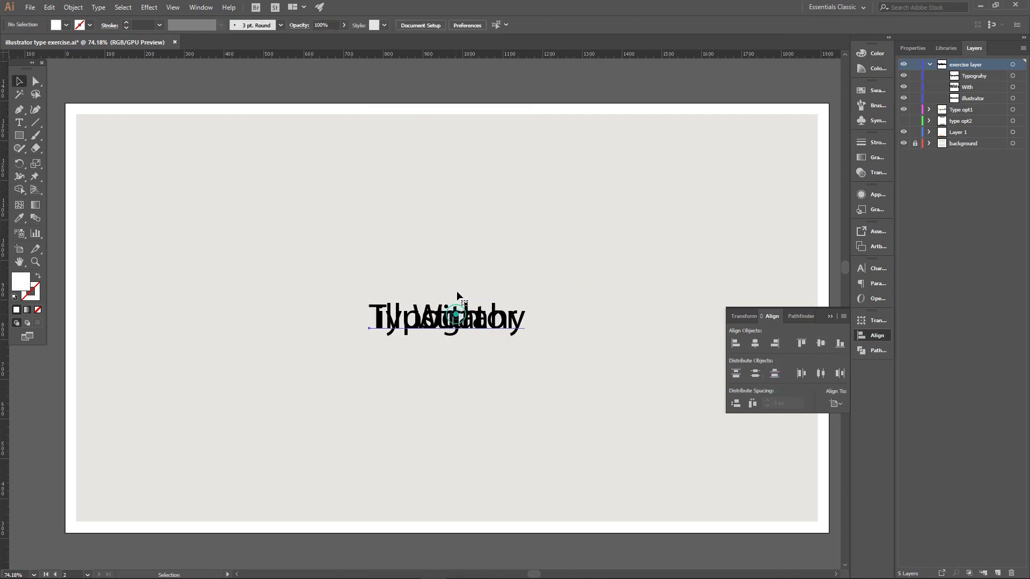
key("ctrl+z")
mouse_move(448, 311)
left_mouse_down()
mouse_move(526, 268)
mouse_move(427, 407)
mouse_move(419, 441)
left_mouse_up()
left_click_drag(429, 348, 426, 287)
left_click_drag(536, 277, 536, 252)
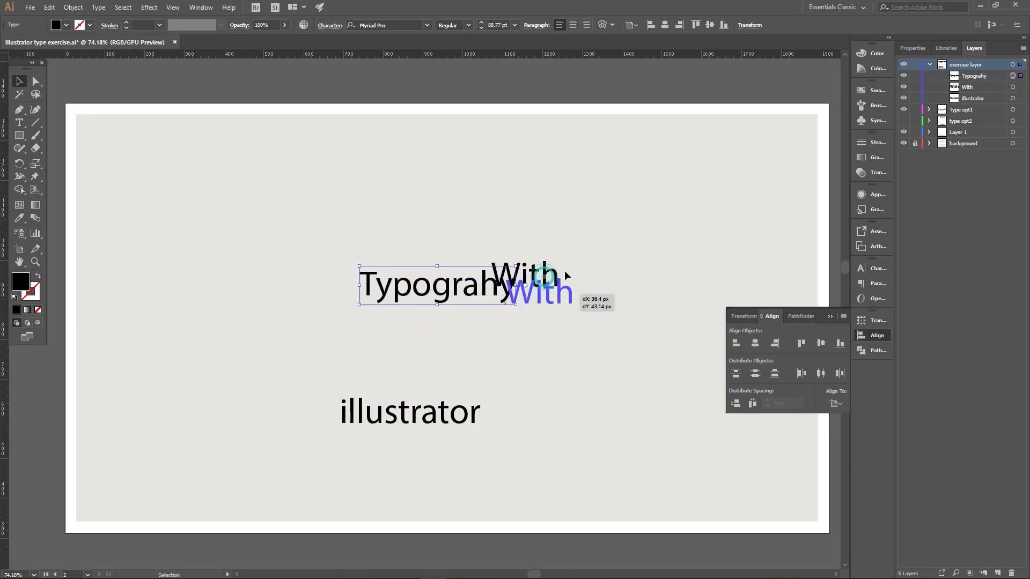
left_click_drag(429, 420, 457, 337)
left_click_drag(329, 198, 571, 381)
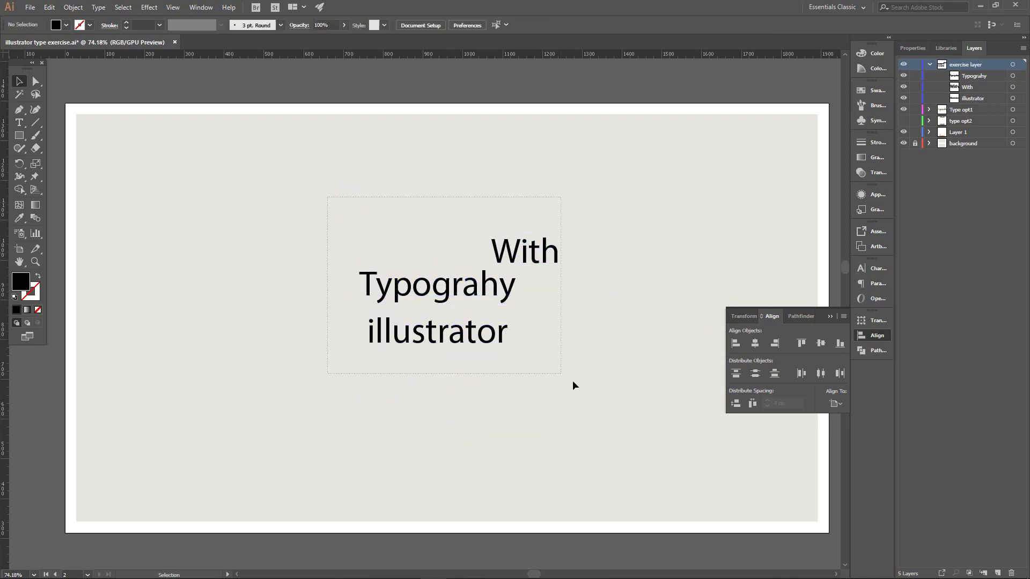
key("shift+t")
Set the three words to 220 pt font size with 265 pt leading.
left_click(745, 323)
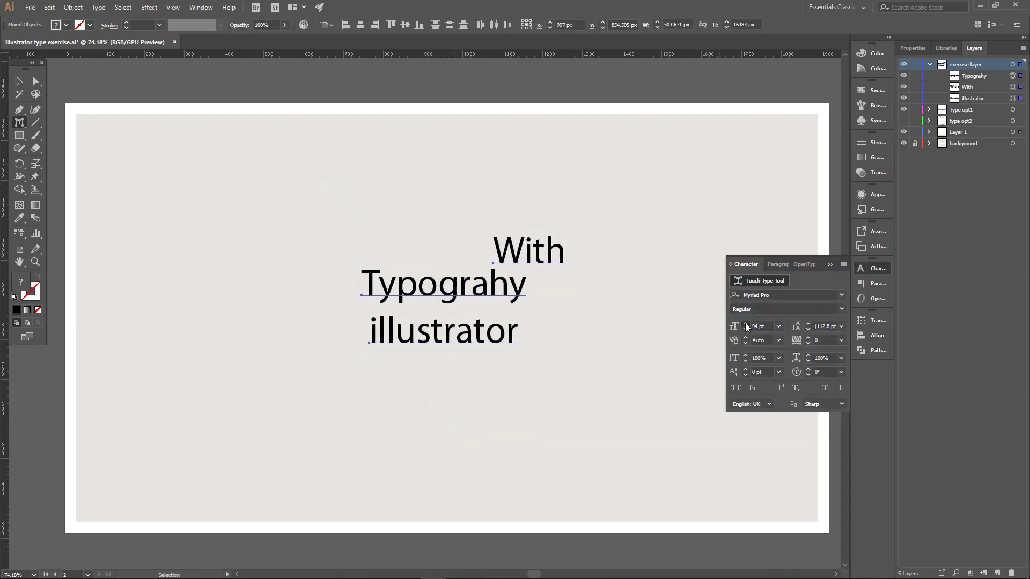
left_click(745, 323)
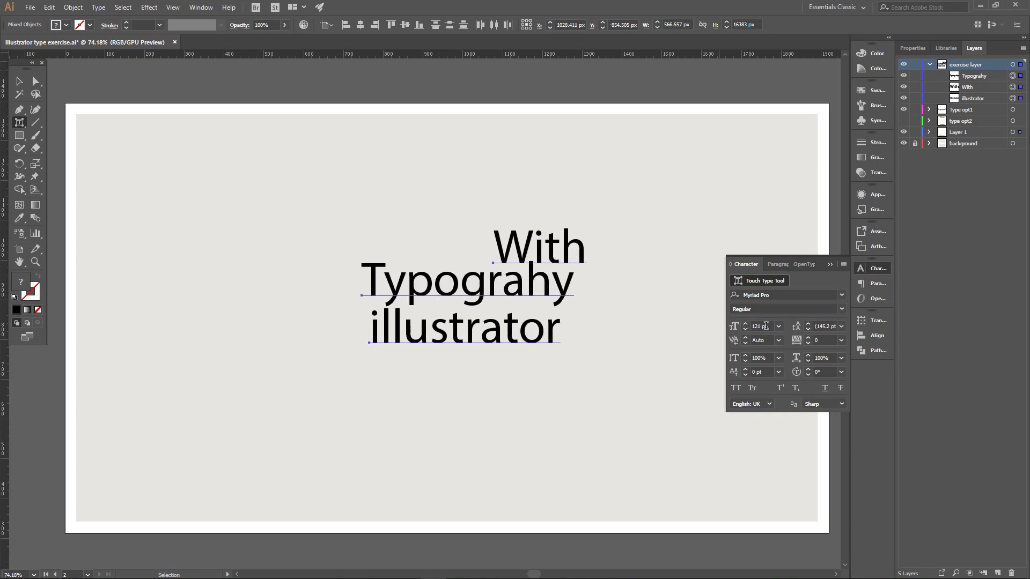
type("220")
key("Return")
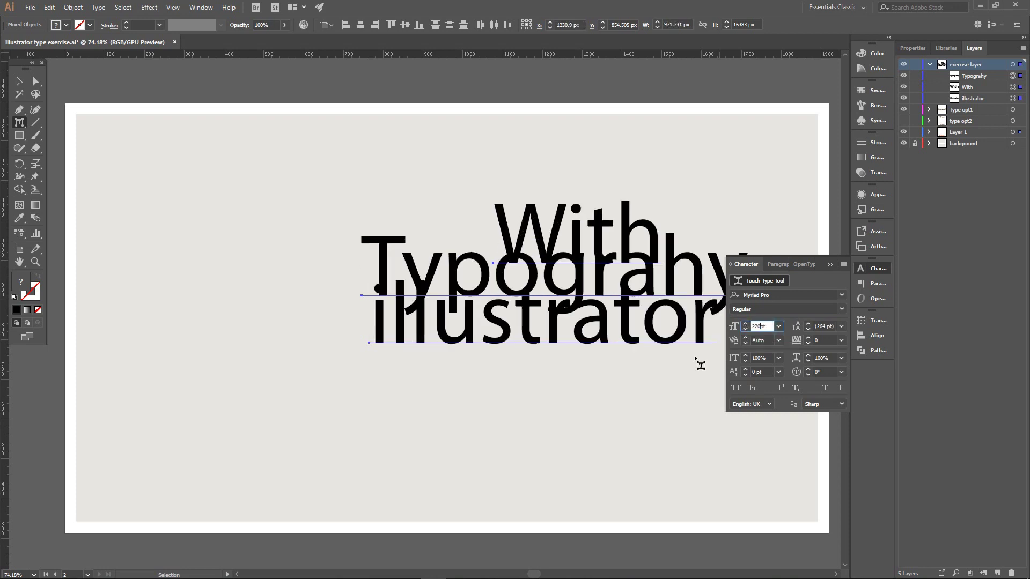
left_click(808, 324)
Shrink With and restack the words: Typograhy on top, With beneath, illustrator at the bottom.
key("v")
mouse_move(524, 236)
left_mouse_down()
mouse_move(443, 276)
mouse_move(526, 239)
left_mouse_up()
left_click_drag(485, 354, 436, 414)
left_click(518, 208)
mouse_move(494, 189)
left_mouse_down()
mouse_move(566, 235)
mouse_move(567, 369)
left_mouse_up()
left_click_drag(633, 328, 599, 258)
left_click_drag(589, 369, 566, 297)
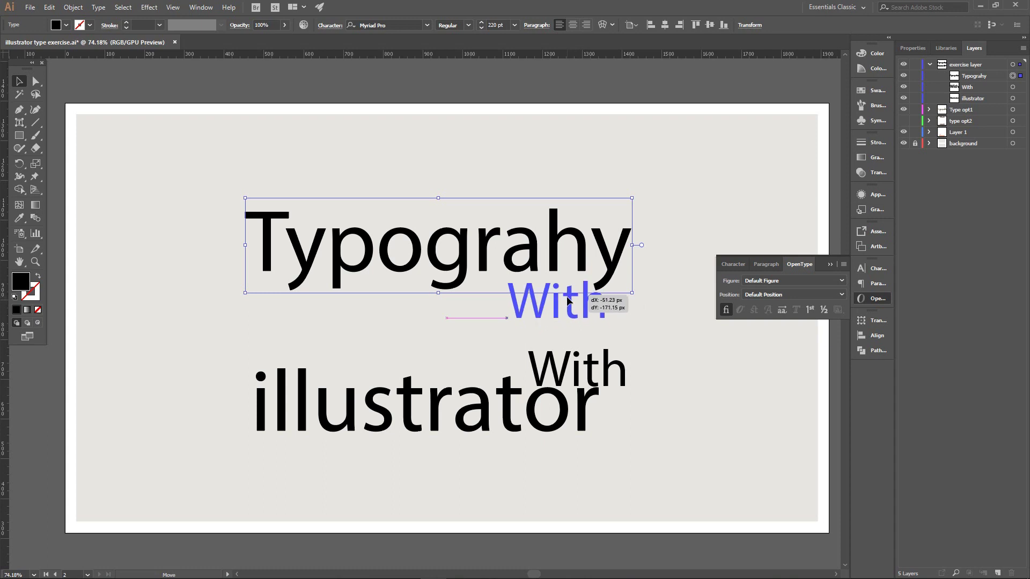
mouse_move(495, 413)
left_mouse_down()
mouse_move(548, 370)
mouse_move(494, 367)
left_mouse_up()
left_click(593, 399)
left_click(296, 326)
Fill the word illustrator with orange.
left_click(56, 24)
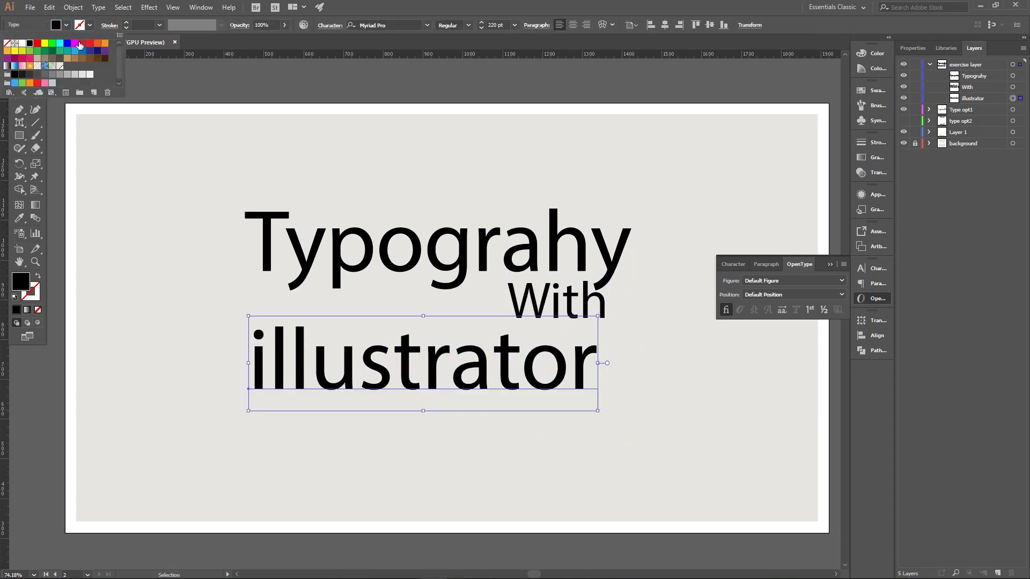
left_click(98, 42)
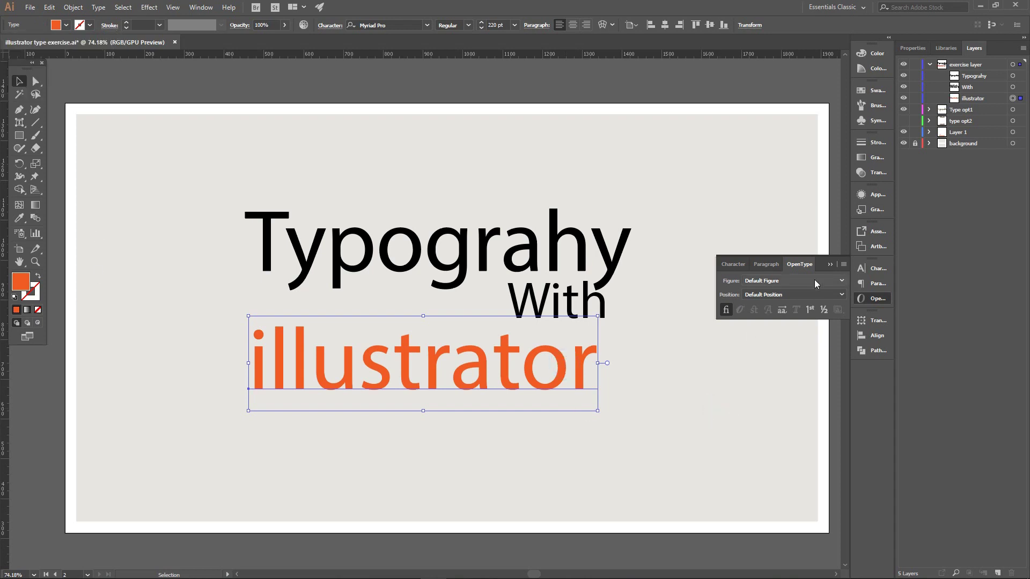
left_click(871, 268)
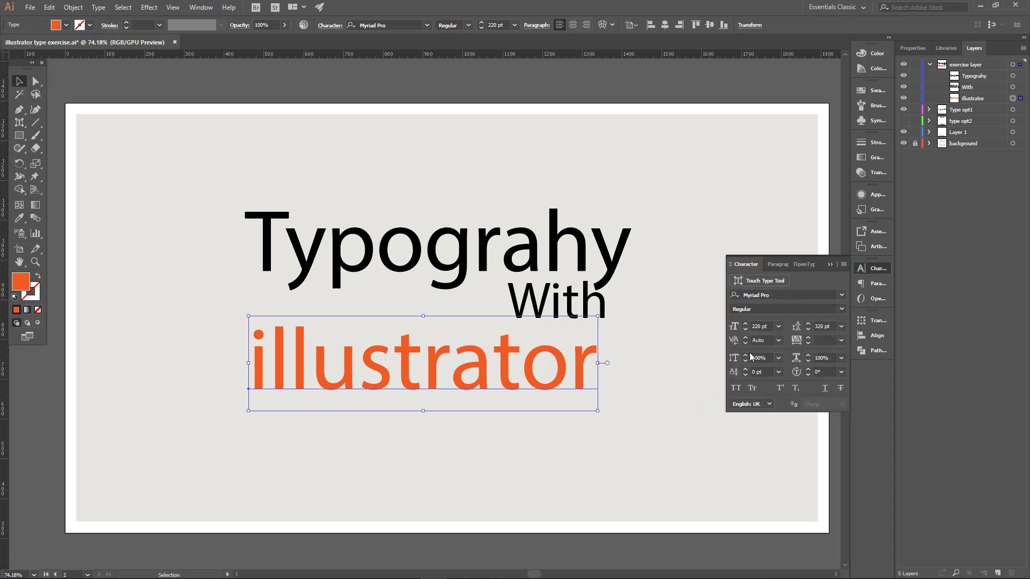
Enlarge the orange l of illustrator to 420 pt and reposition it.
key("shift+t")
left_click_drag(269, 394, 272, 428)
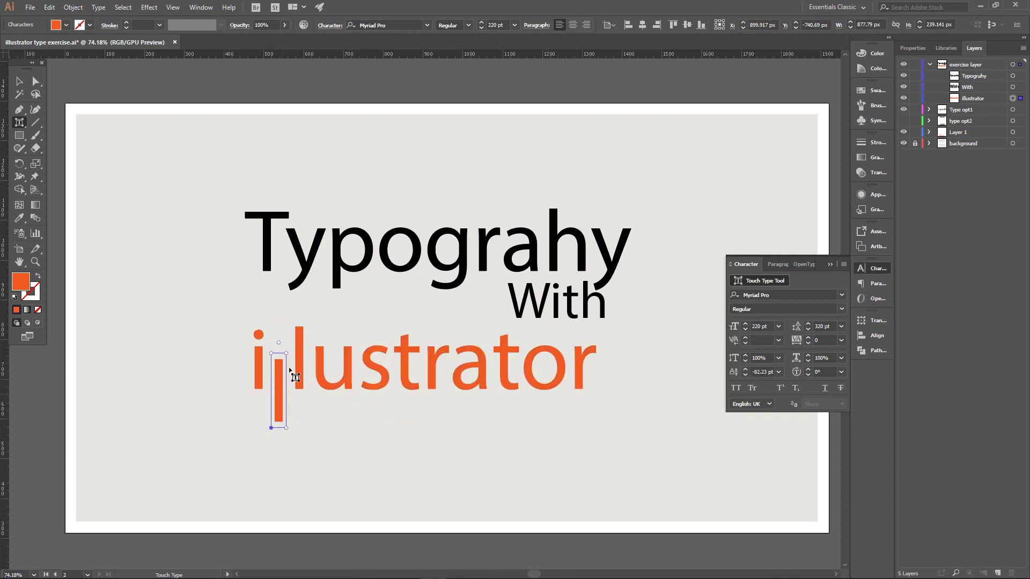
triple_click(762, 326)
type("320")
key("Return")
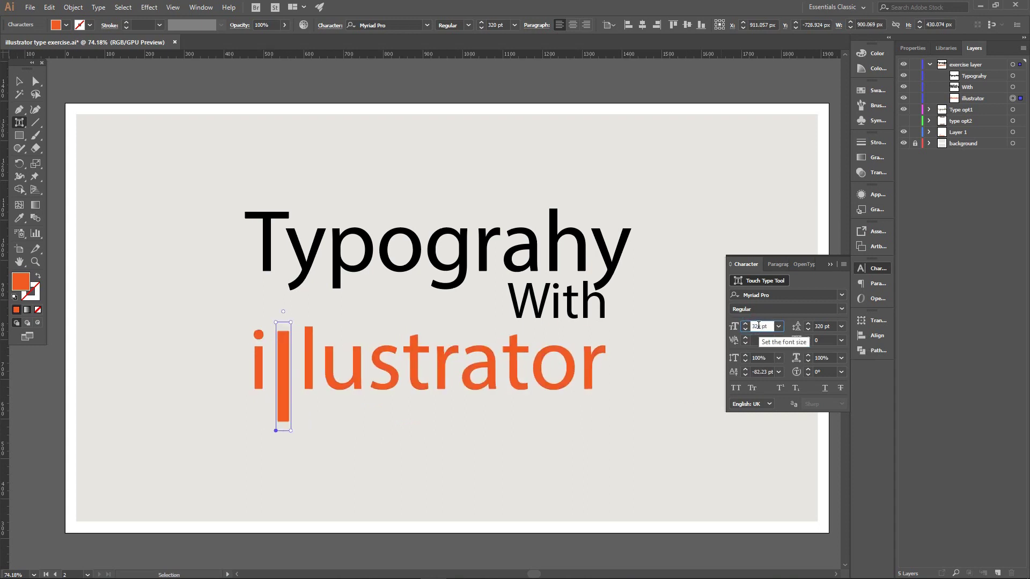
type("420")
key("Return")
left_click_drag(287, 374, 278, 377)
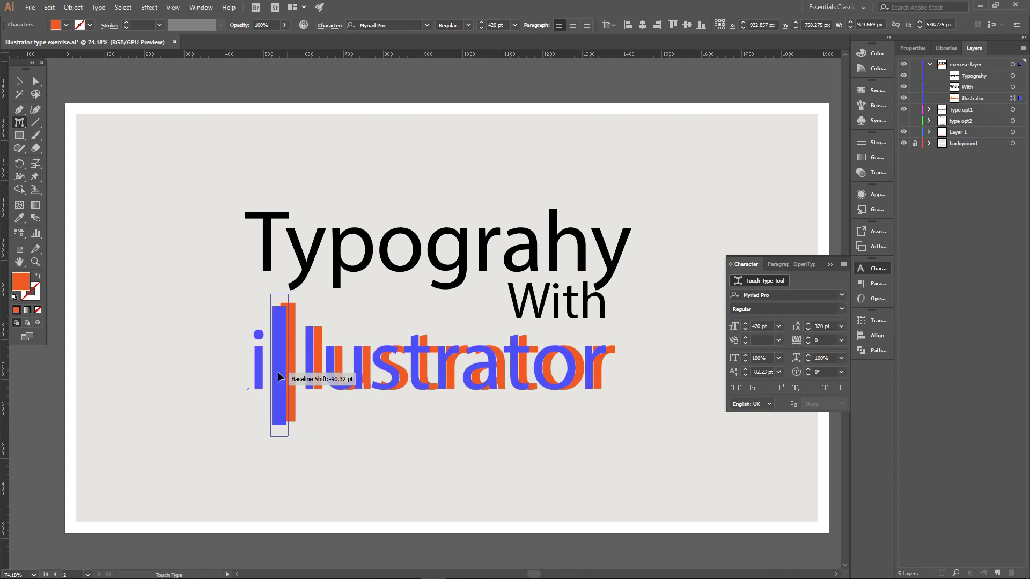
Tighten the l's tracking to -48 and set its size to 428 pt.
left_click(809, 343)
left_click(809, 344)
left_click(809, 344)
left_click(809, 344)
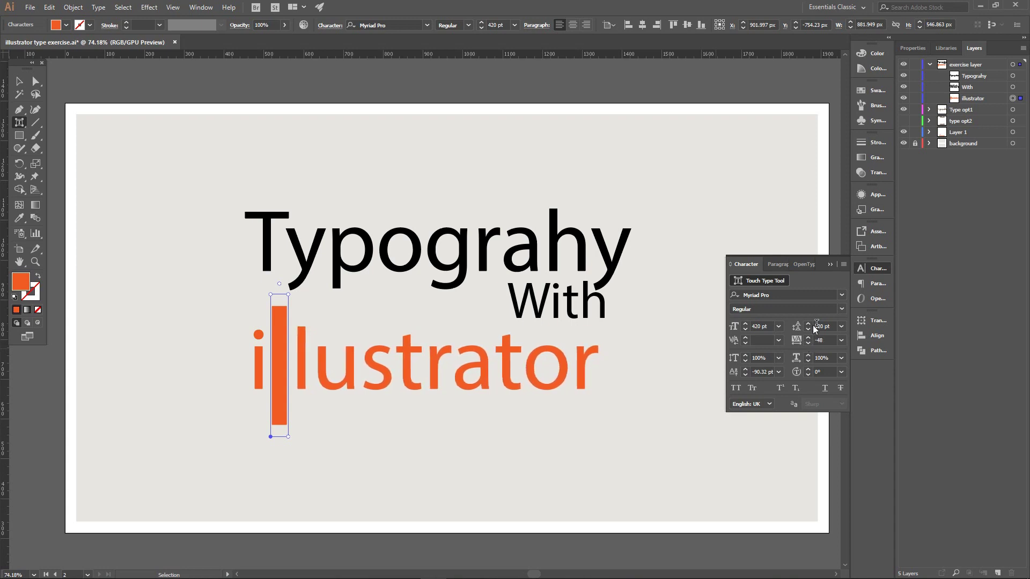
left_click(762, 326)
type("428")
key("Return")
Stretch the orange l to 150% vertical scale, then pick the T of Typograhy.
left_click(324, 438)
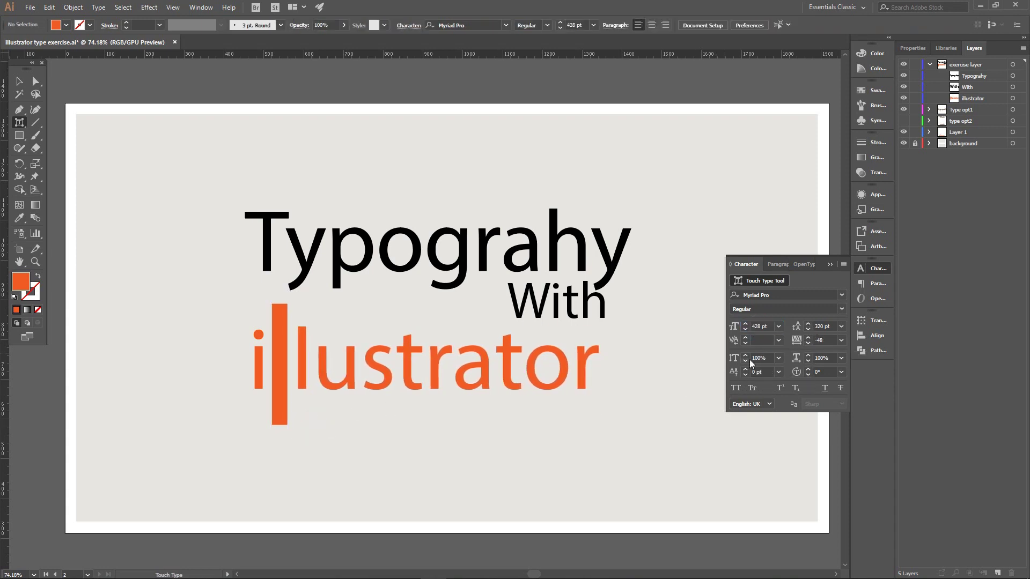
left_click(276, 349)
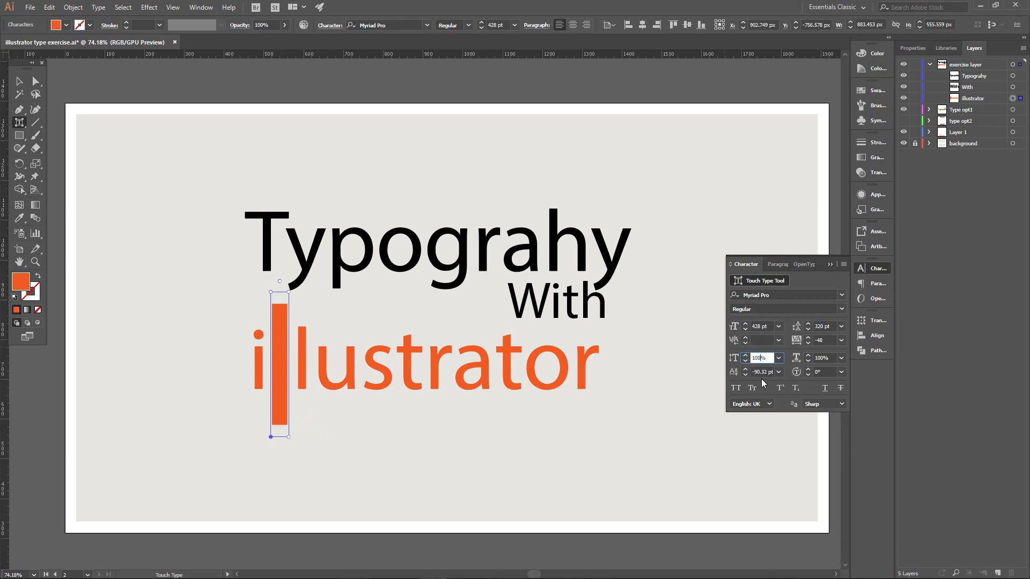
type("150")
key("Return")
left_click(344, 477)
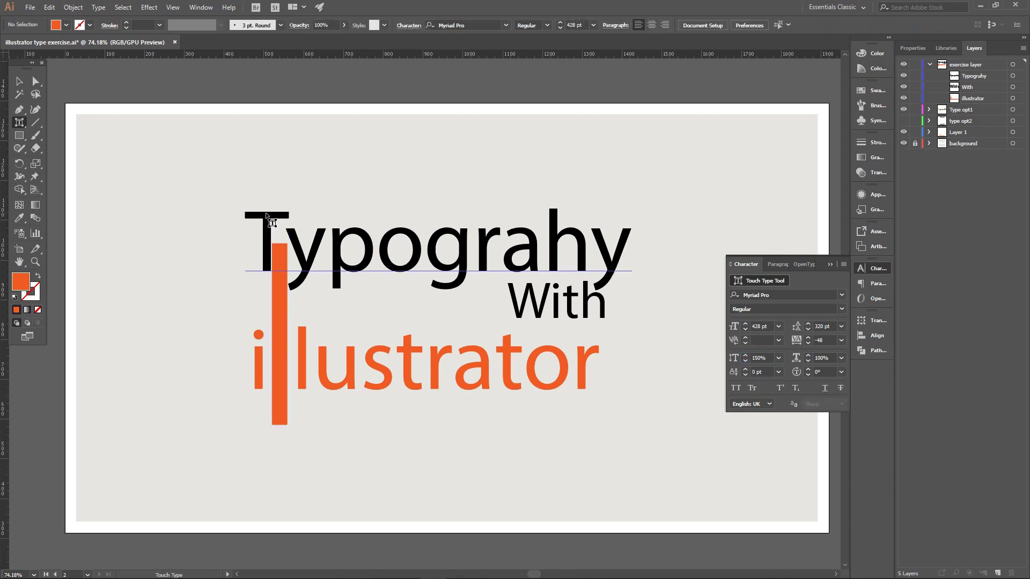
left_click(342, 257)
left_click(266, 222)
Raise the T of Typograhy and send the word backward behind the orange bar.
left_click_drag(270, 217, 282, 207)
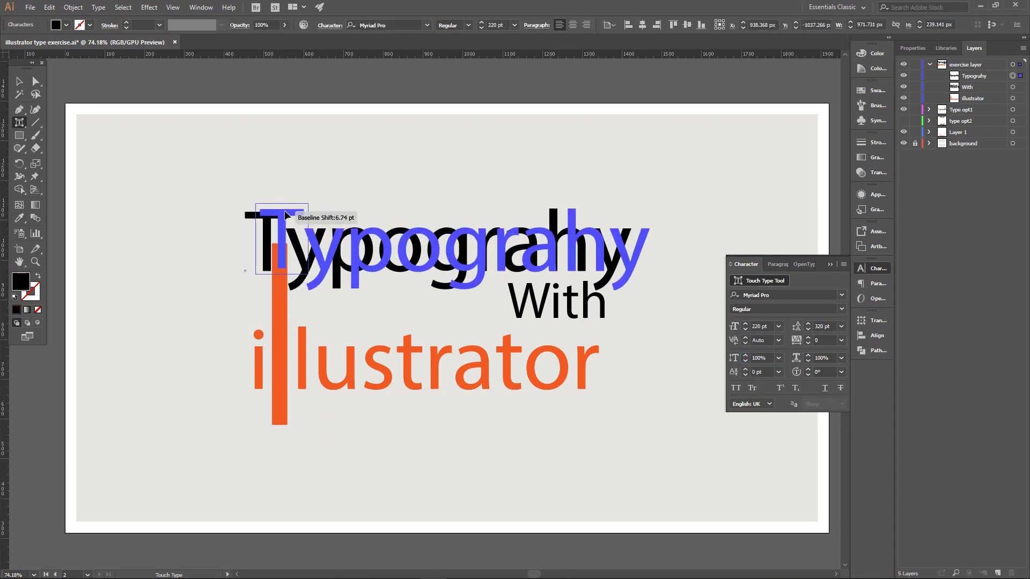
right_click(280, 240)
left_click(498, 440)
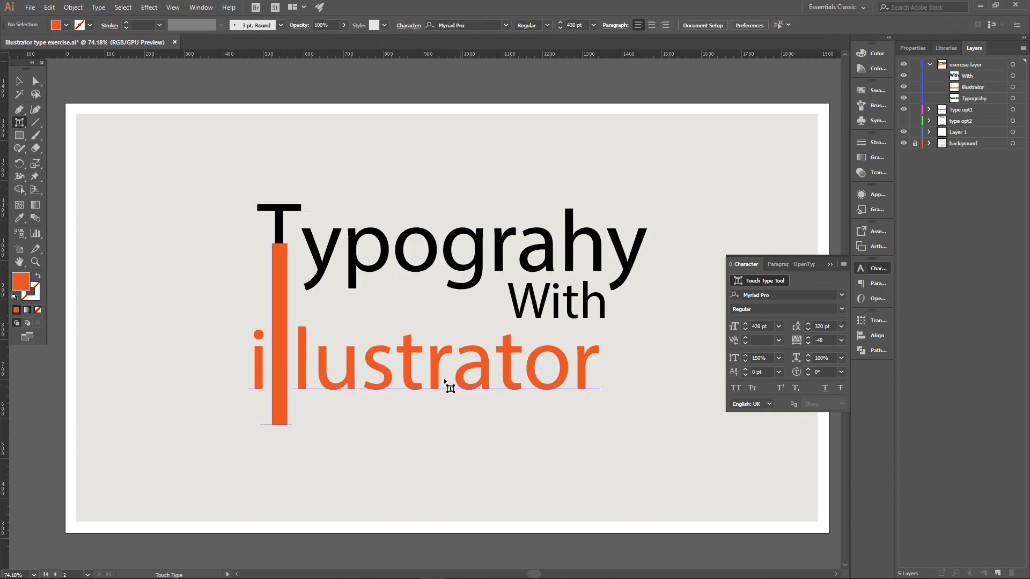
left_click(837, 264)
Zoom in and try the Twirl tool on the o, dismissing the outlines warning.
left_click(551, 360)
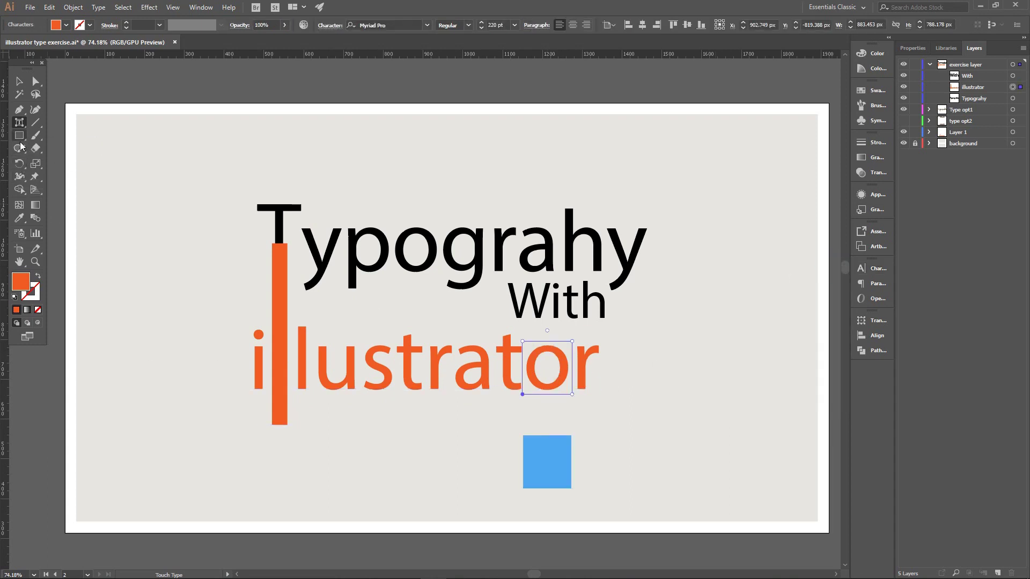
left_click(19, 126)
left_click(20, 177)
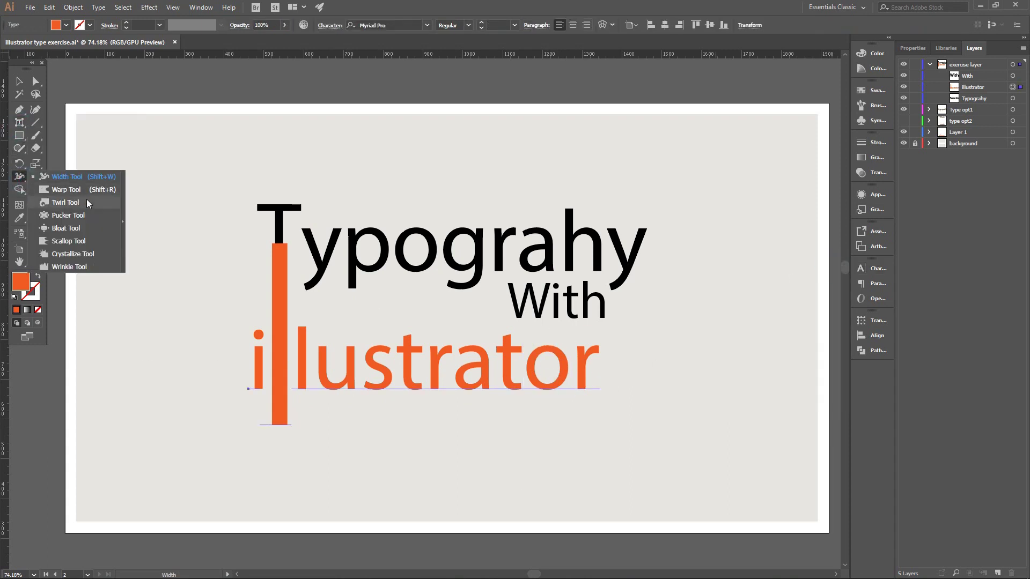
left_click(69, 203)
key("z")
left_click_drag(544, 368, 600, 362)
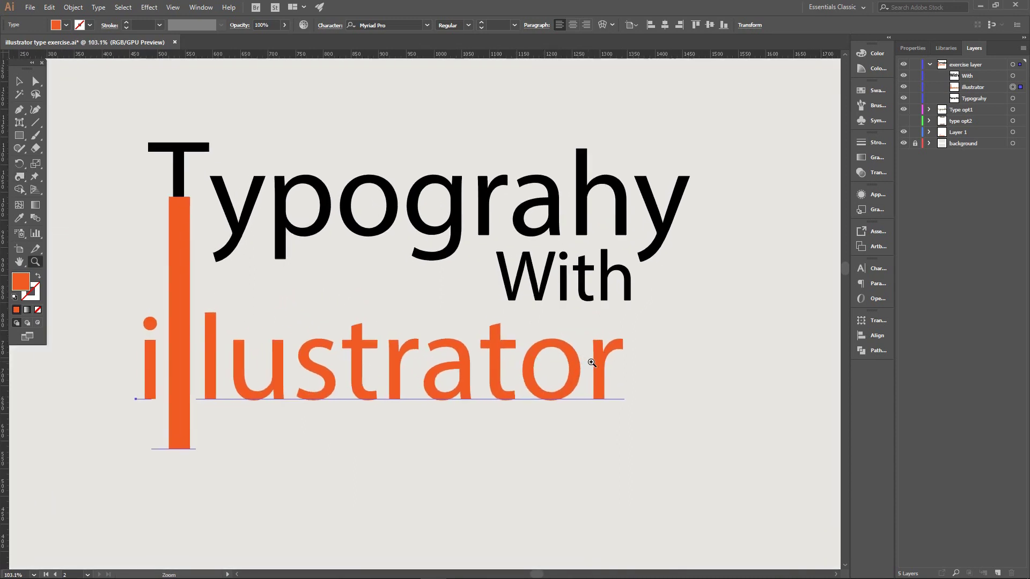
left_click(550, 367)
left_click(618, 311)
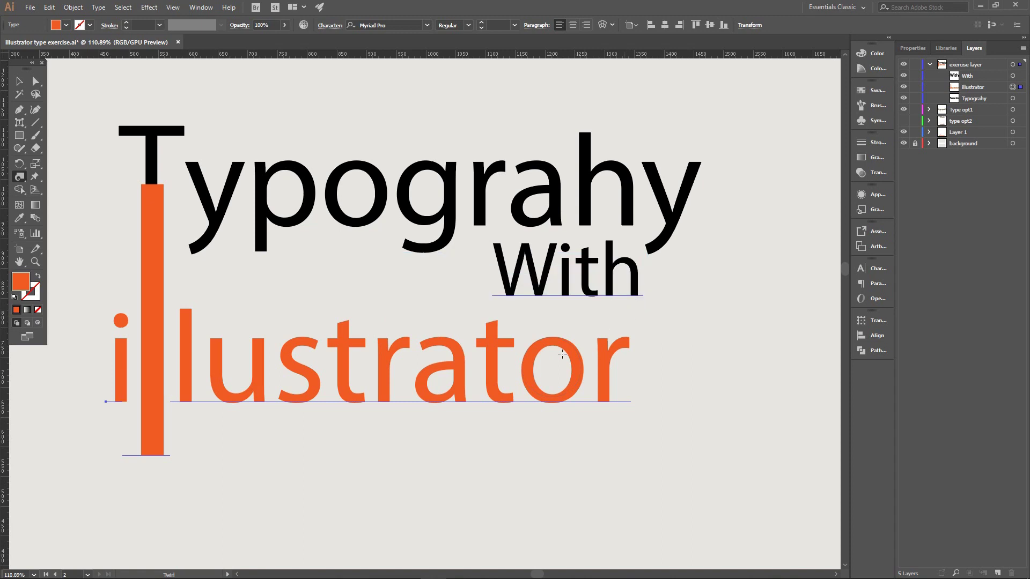
Rotate the o of illustrator about 16° with Touch Type and nudge the r closer.
key("shift+t")
left_click(552, 370)
left_click_drag(547, 318, 562, 320)
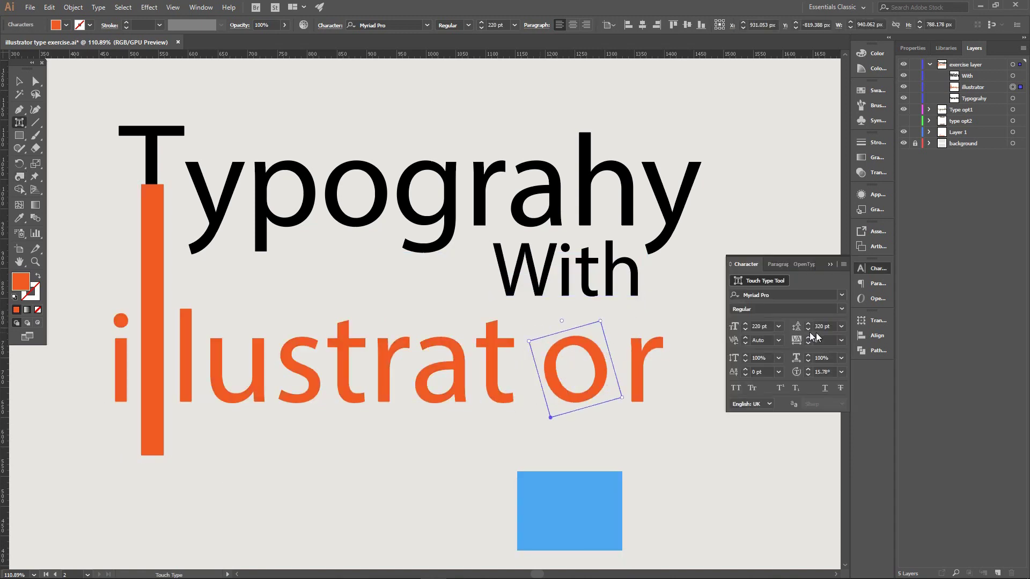
left_click_drag(649, 362, 637, 362)
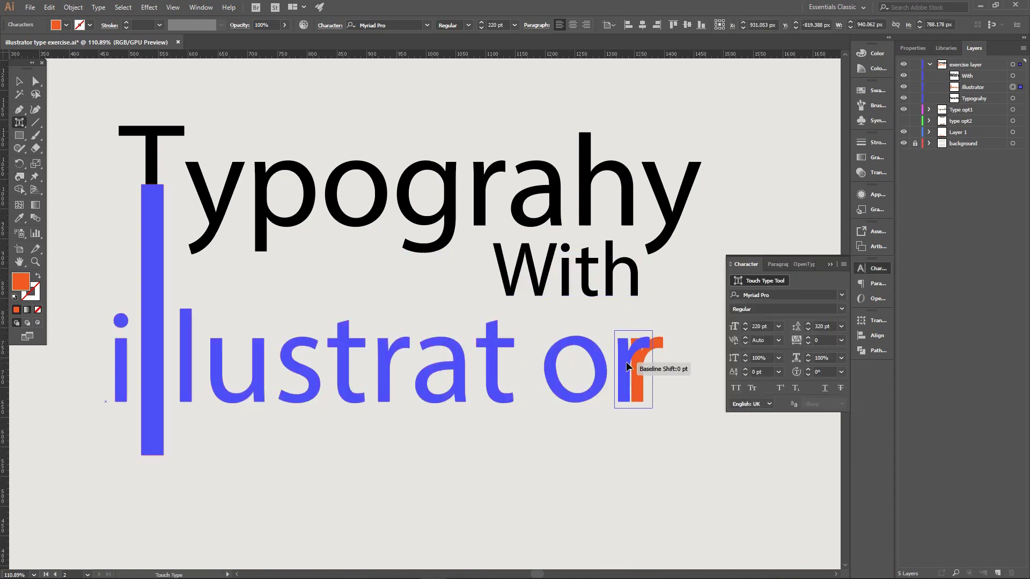
left_click(554, 361)
key("ctrl+z")
Tilt the second l of illustrator about -12.64° and drop the u below the baseline.
key("ctrl+z")
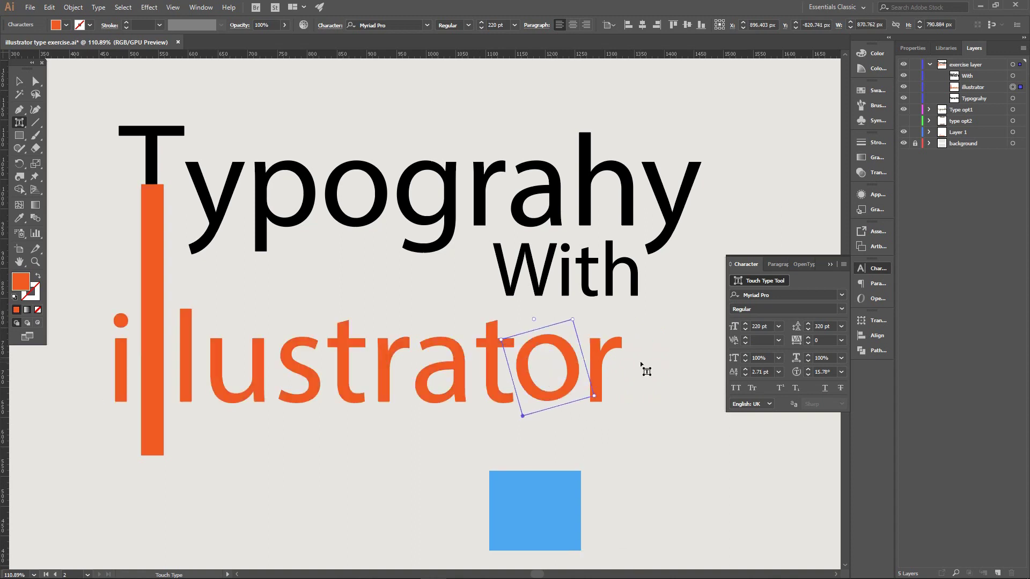
key("ctrl+z")
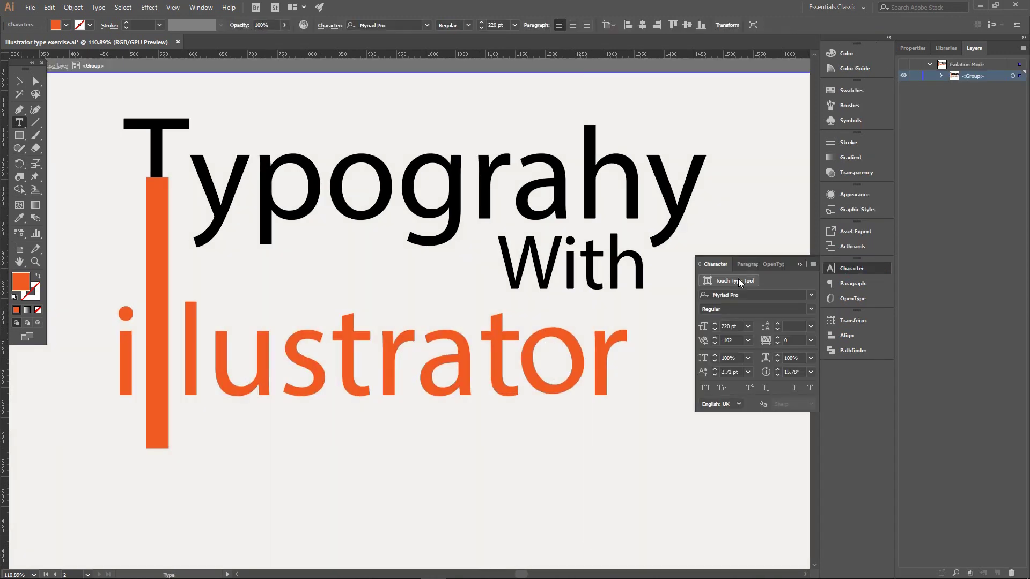
left_click(738, 280)
left_click(190, 348)
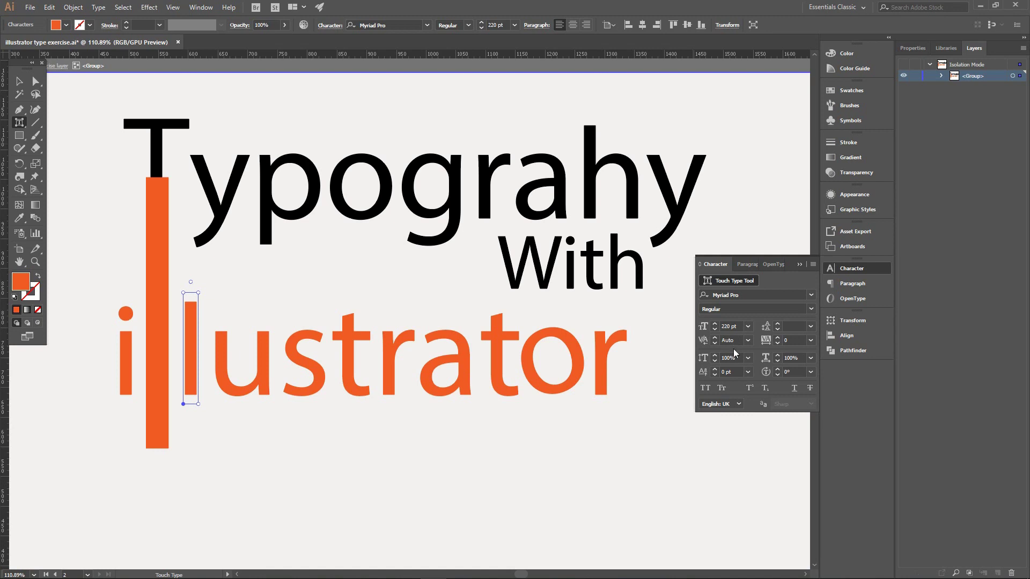
left_click_drag(190, 282, 218, 284)
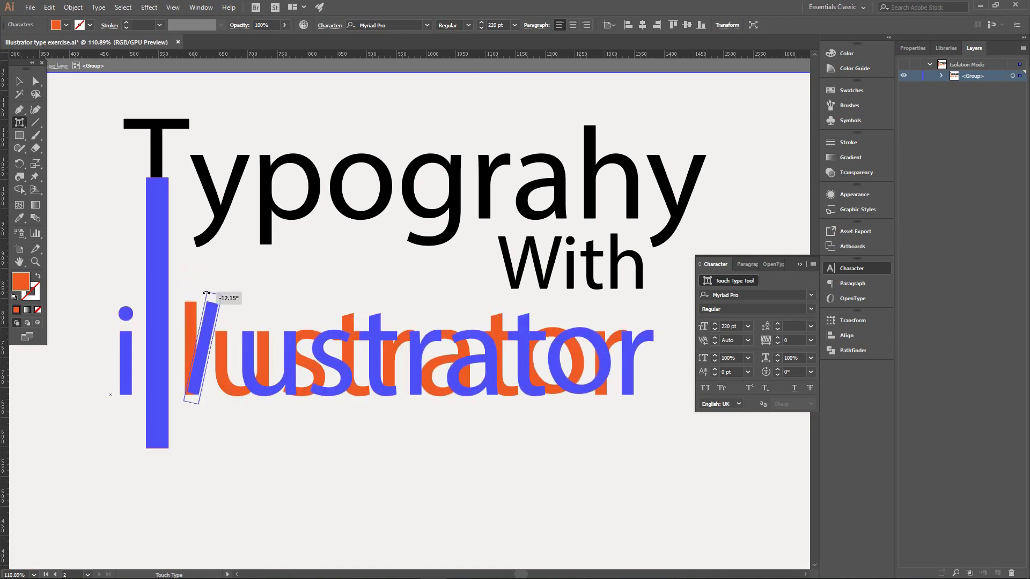
mouse_move(253, 367)
left_mouse_down()
mouse_move(227, 356)
mouse_move(230, 347)
mouse_move(221, 375)
left_mouse_up()
Stretch the slanted l to 120% vertical scale and select the a of illustrator.
left_click(207, 338)
left_click(726, 359)
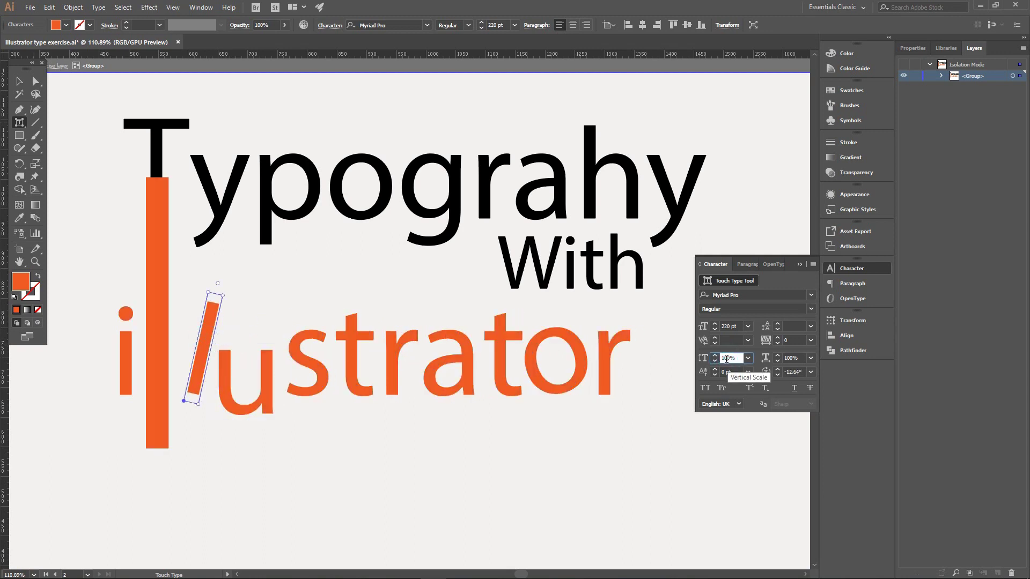
type("120")
key("Return")
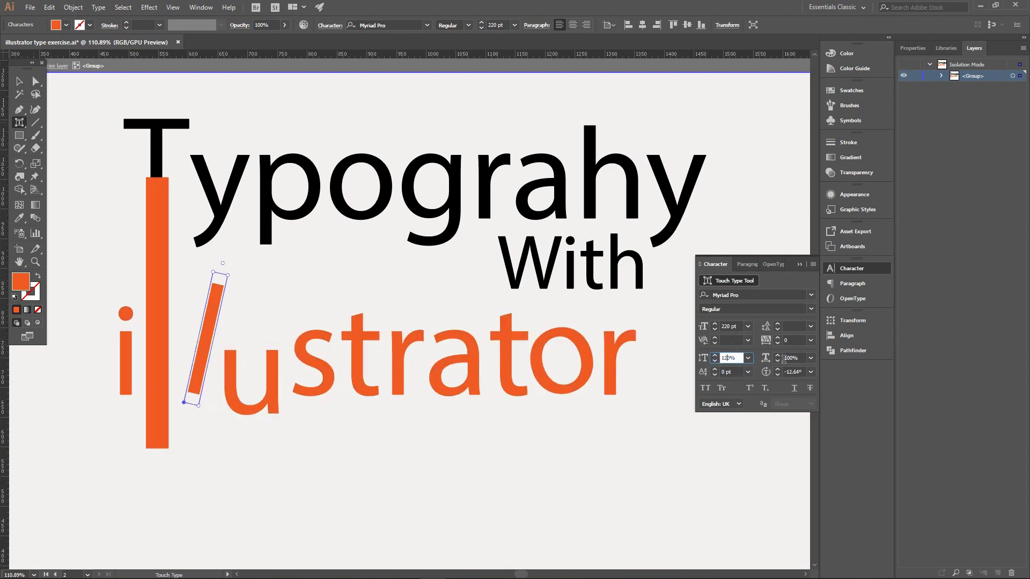
left_click(460, 356)
left_click(773, 295)
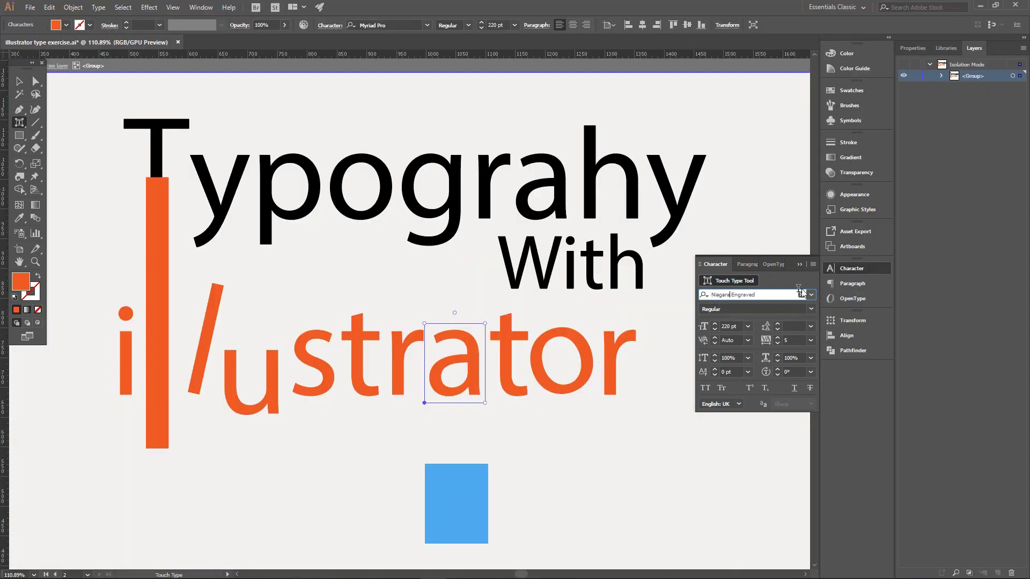
Browse fonts for the orange a, then set both a letters to Poplar Std Black.
key("Return")
key("Down")
key("Down")
key("Down")
key("Down")
key("Down")
key("Down")
key("Down")
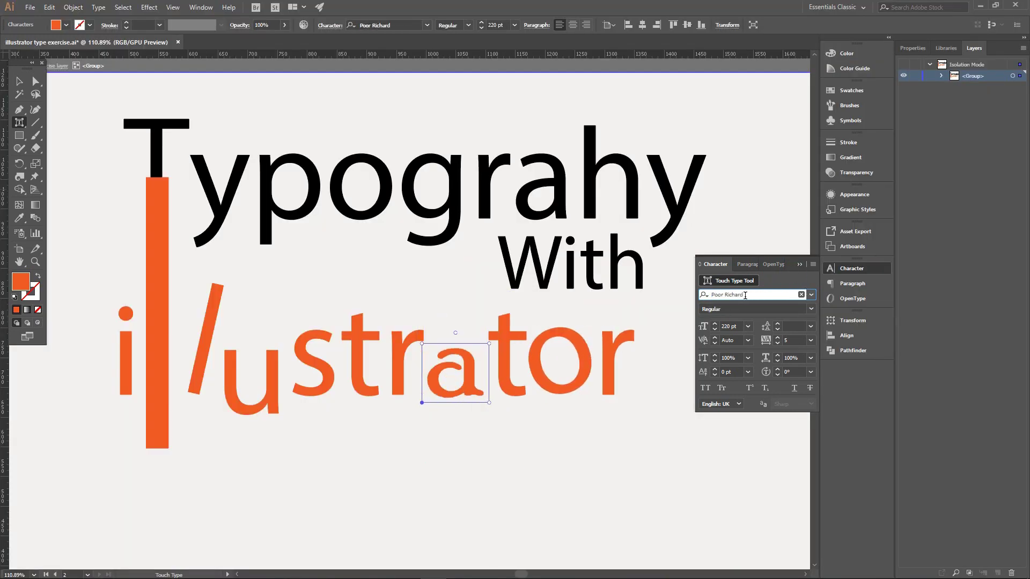
key("Down")
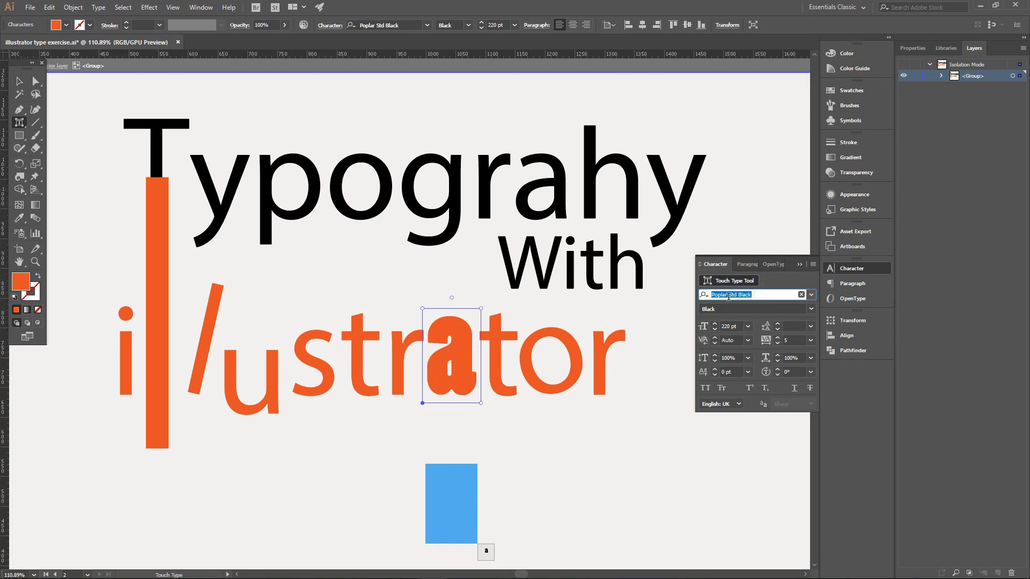
left_click(538, 203)
type("Poplar")
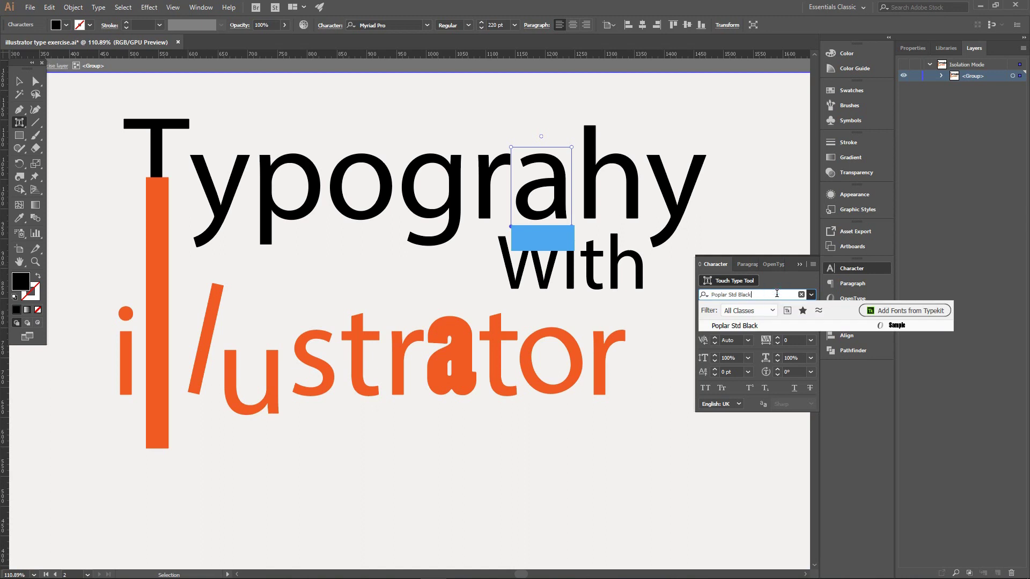
key("Return")
left_click(878, 428)
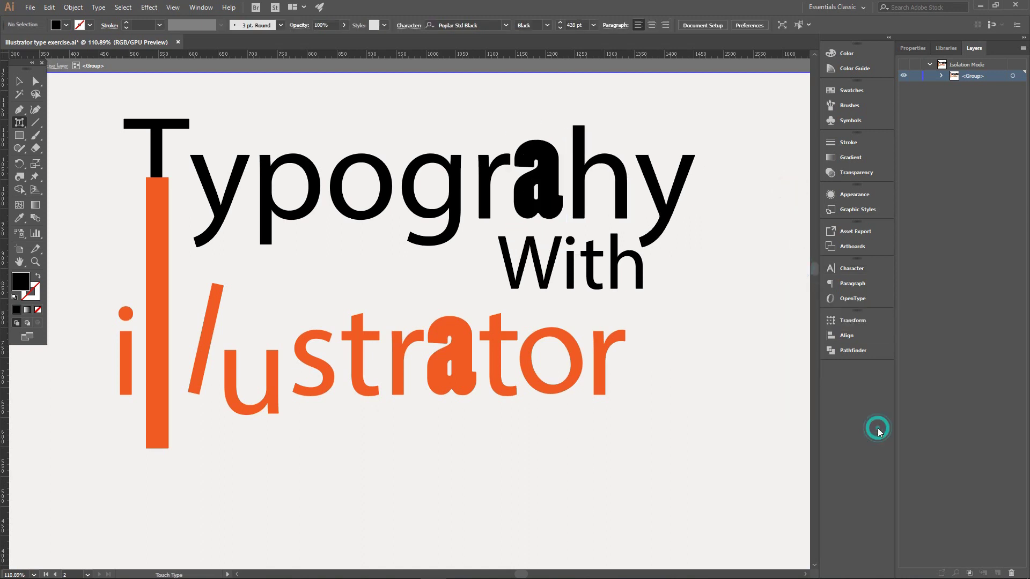
left_click(604, 351)
Scale the y of Typograhy to 144.05% vertical scale and 320 pt, then lower it beside With.
left_click(652, 195)
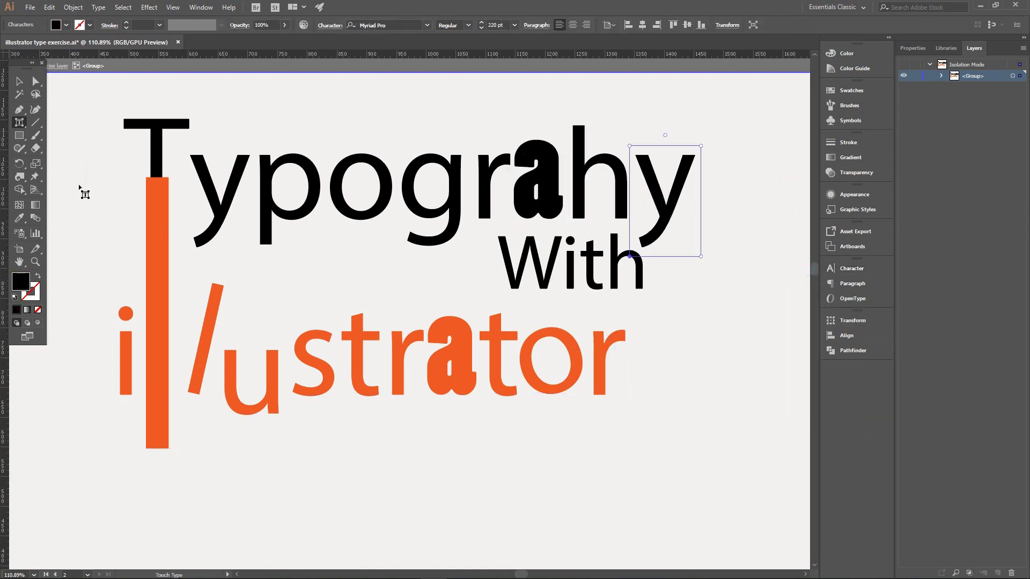
left_click(852, 283)
left_click(716, 264)
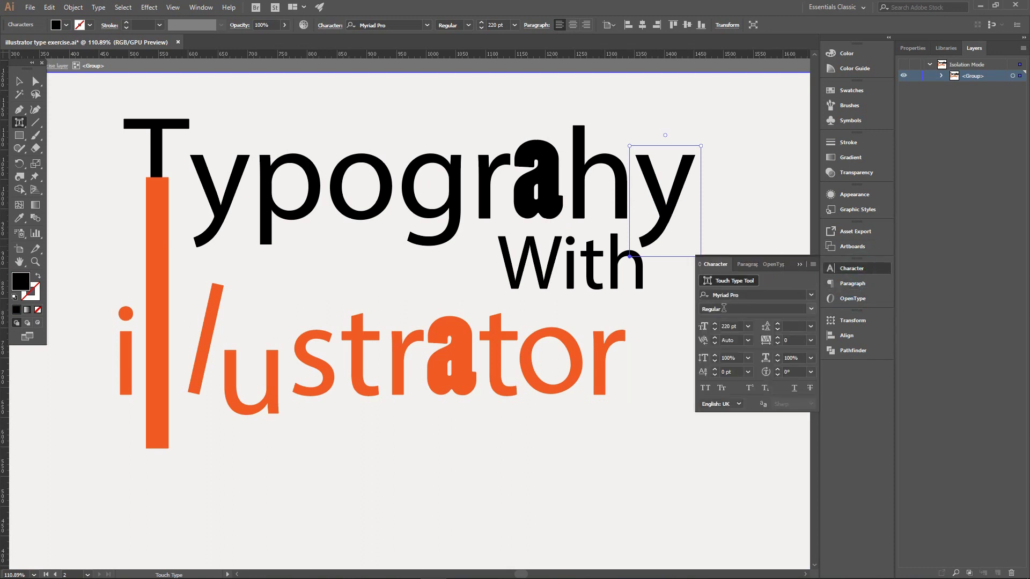
left_click_drag(702, 144, 712, 136)
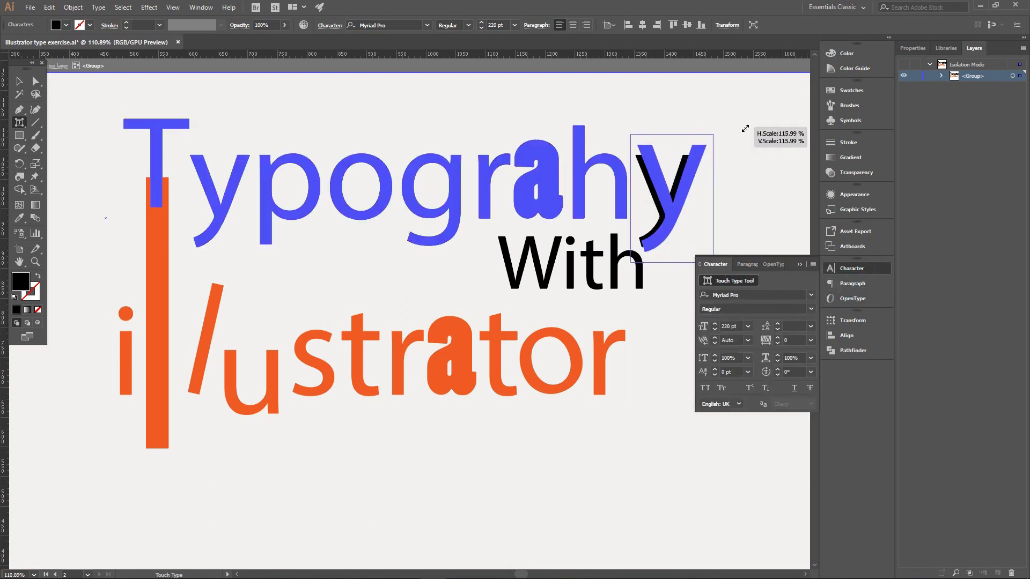
left_click(725, 357)
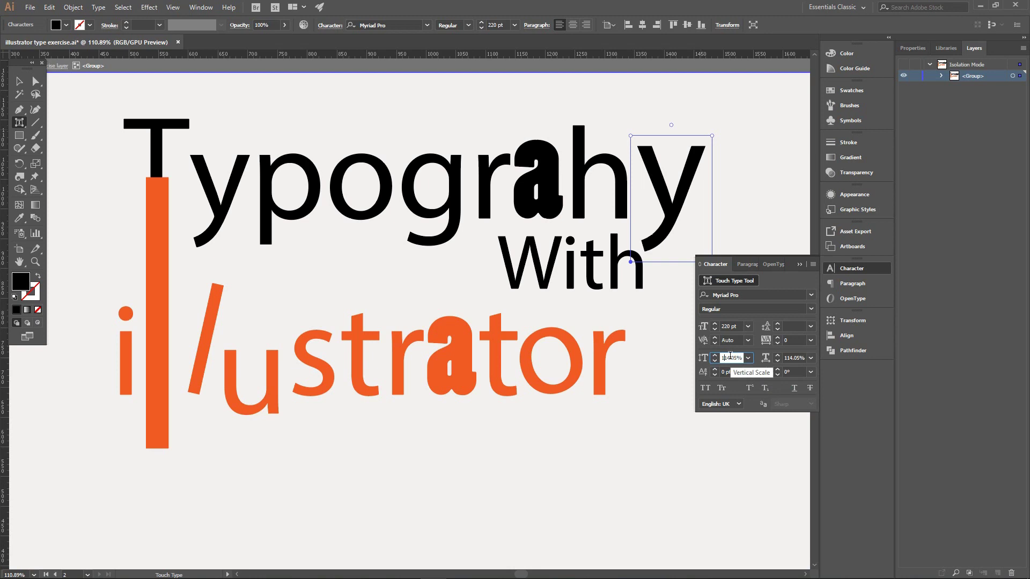
key("shift+Up")
key("shift+Up")
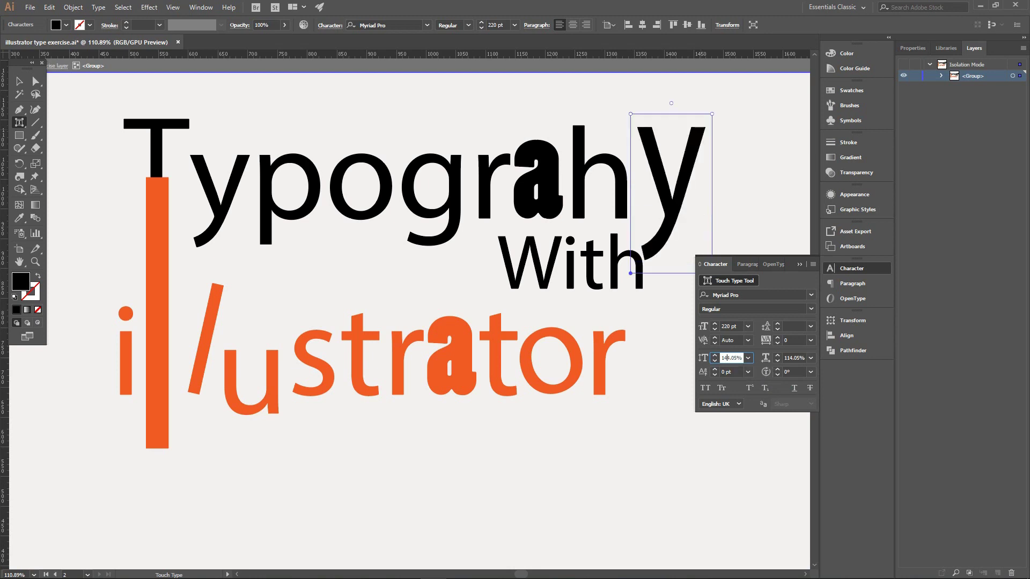
left_click(758, 198)
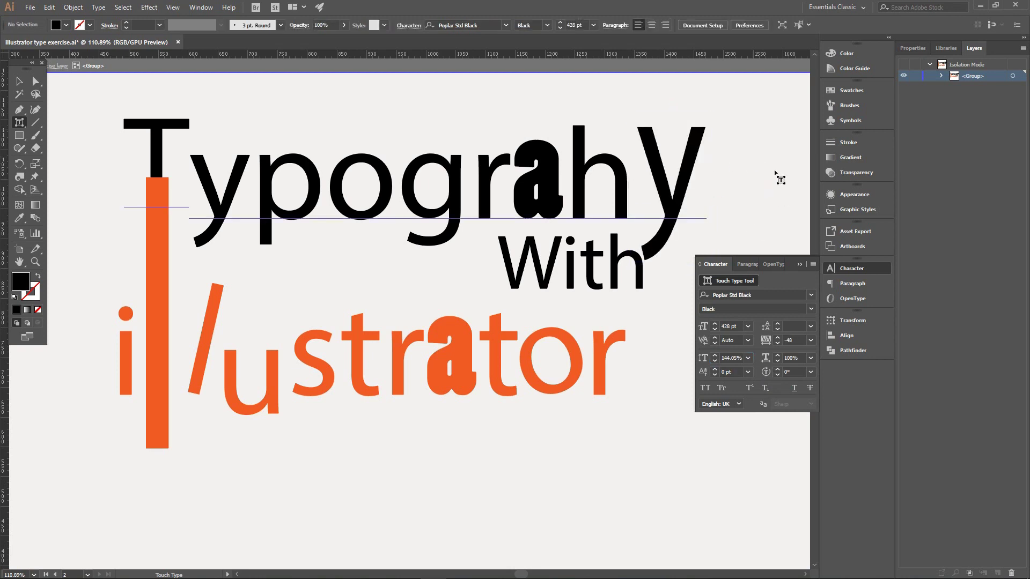
left_click(727, 325)
type("528")
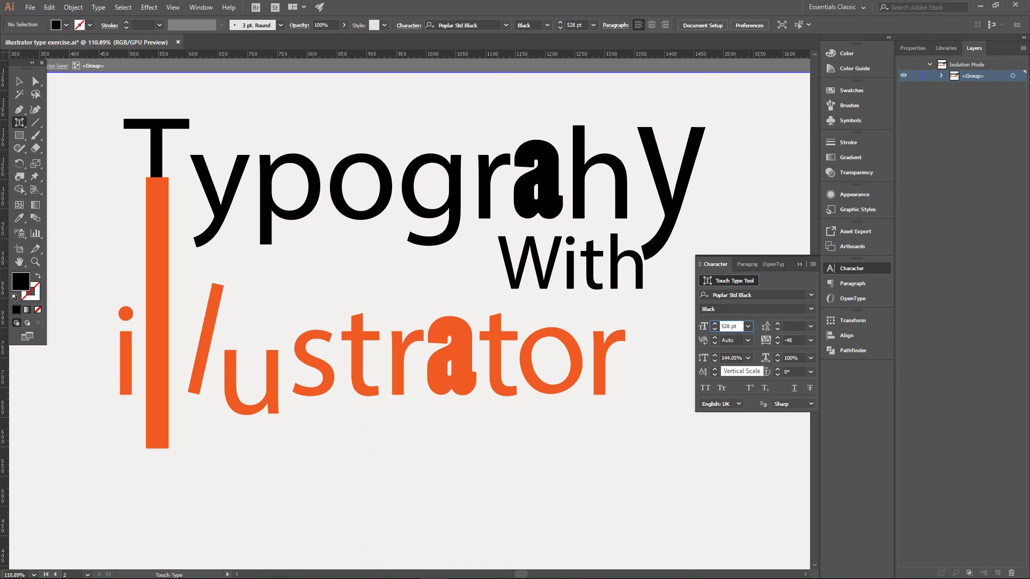
left_click(670, 209)
type("3")
key("Return")
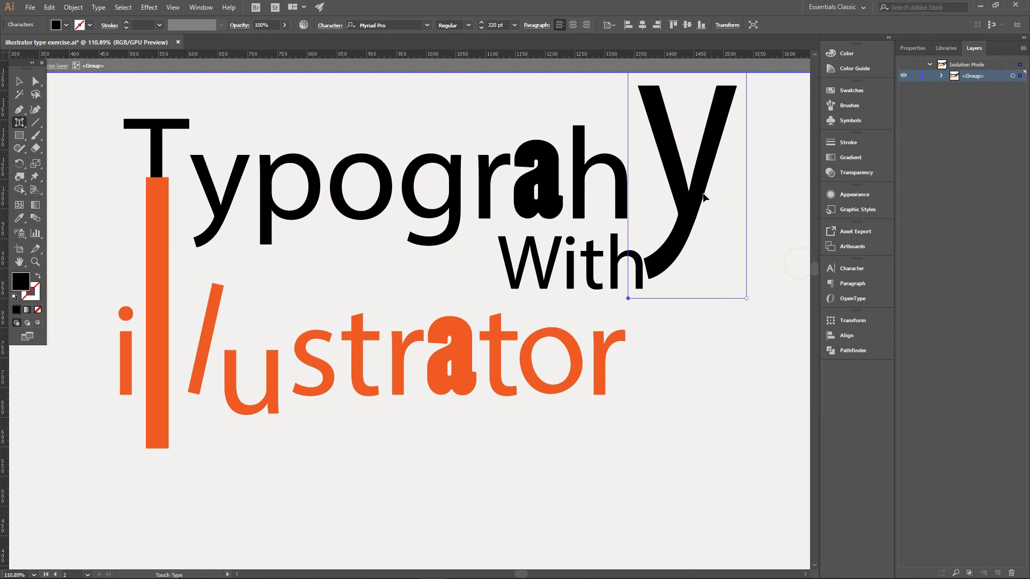
left_click_drag(703, 198, 679, 239)
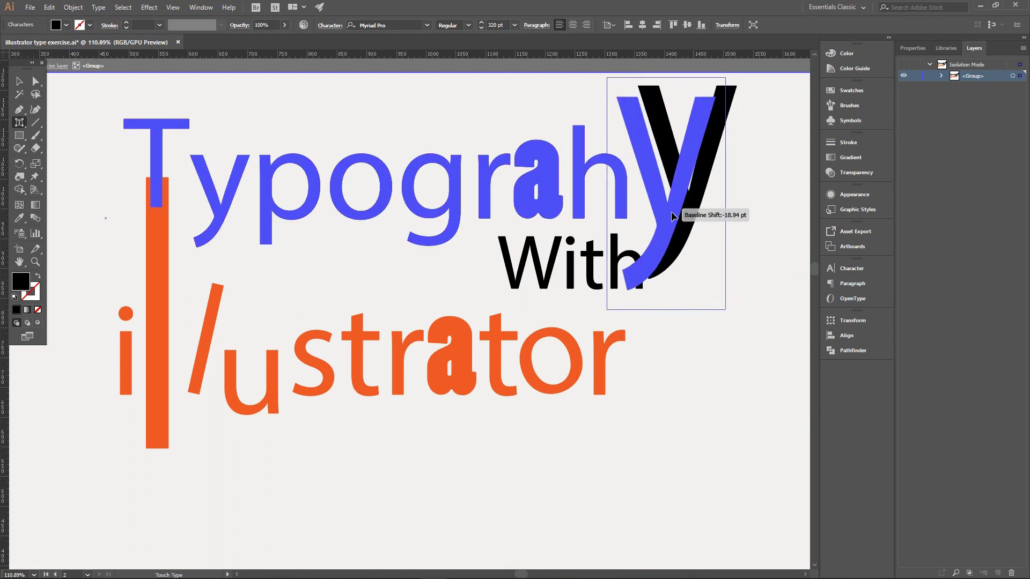
Enlarge the orange r, then bring the y and the orange l bar to the front.
left_click(600, 353)
left_click_drag(622, 328, 690, 298)
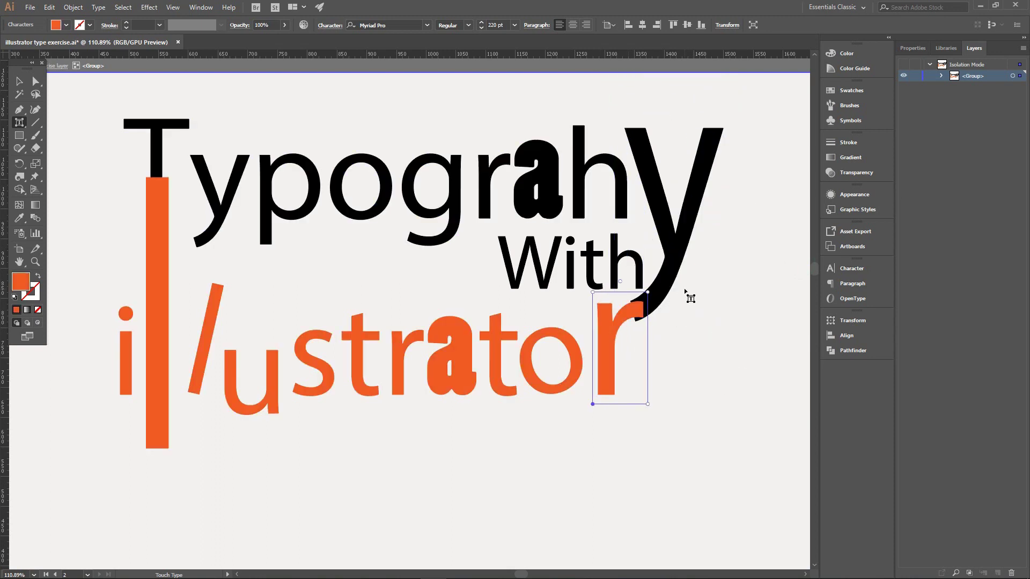
left_click(663, 287)
right_click(662, 285)
left_click(885, 450)
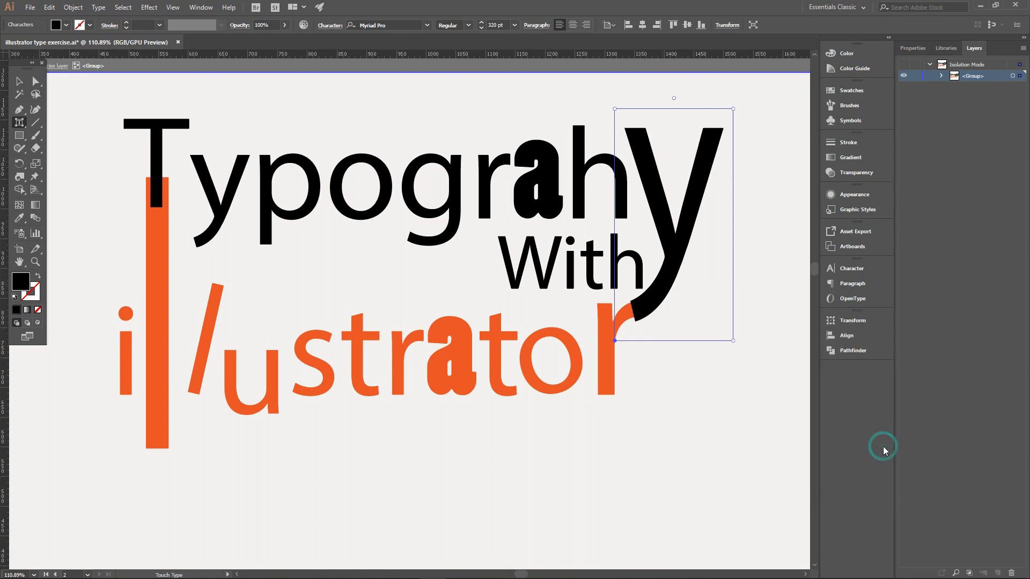
left_click(153, 313)
right_click(154, 310)
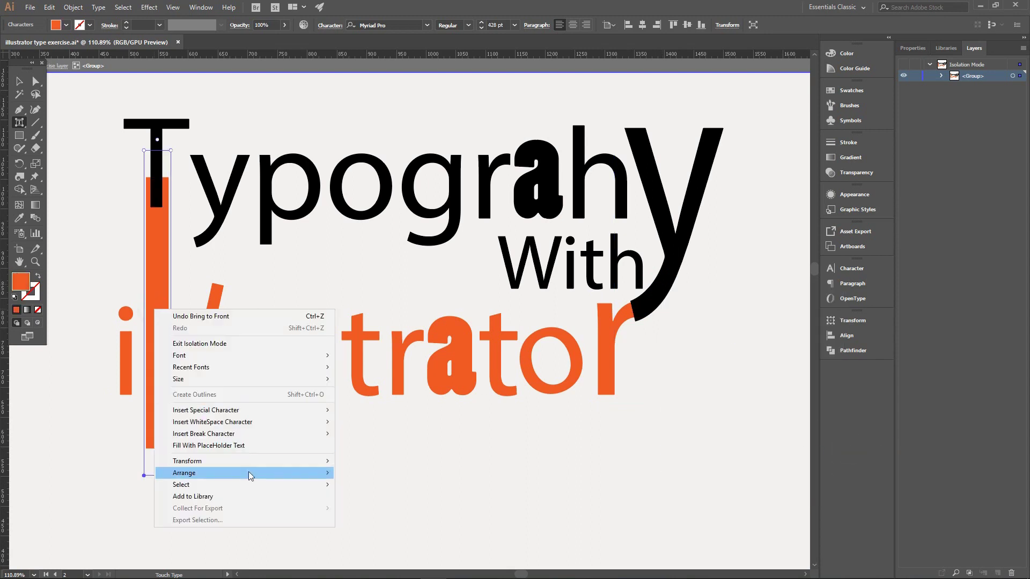
left_click(375, 474)
left_click(670, 280)
Widen the orange r to 149% horizontal scale in the Character panel.
left_click(614, 302)
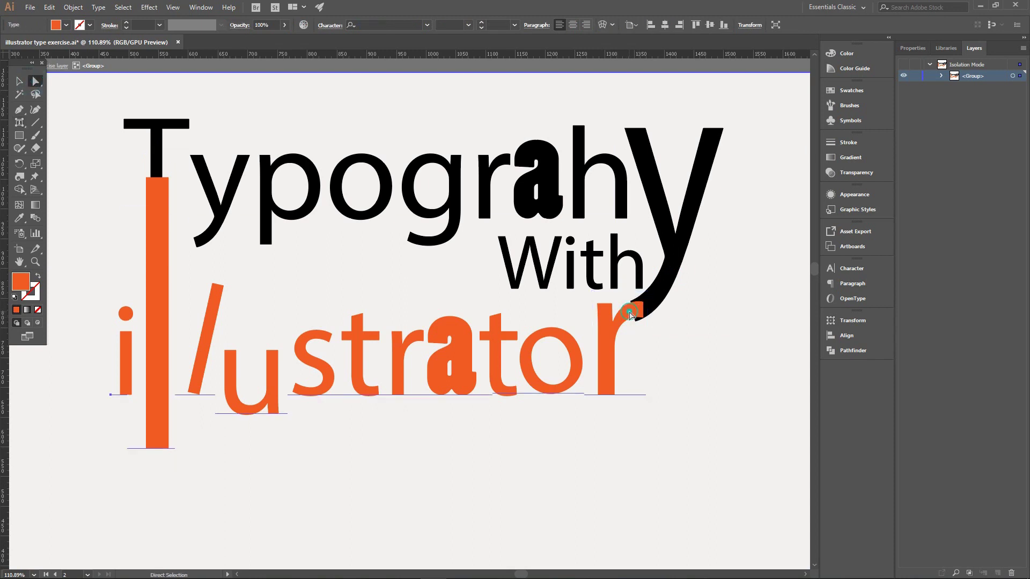
double_click(624, 338)
key("Escape")
left_click(852, 268)
left_click(729, 280)
left_click(635, 310)
left_click(716, 355)
left_click_drag(650, 404, 658, 404)
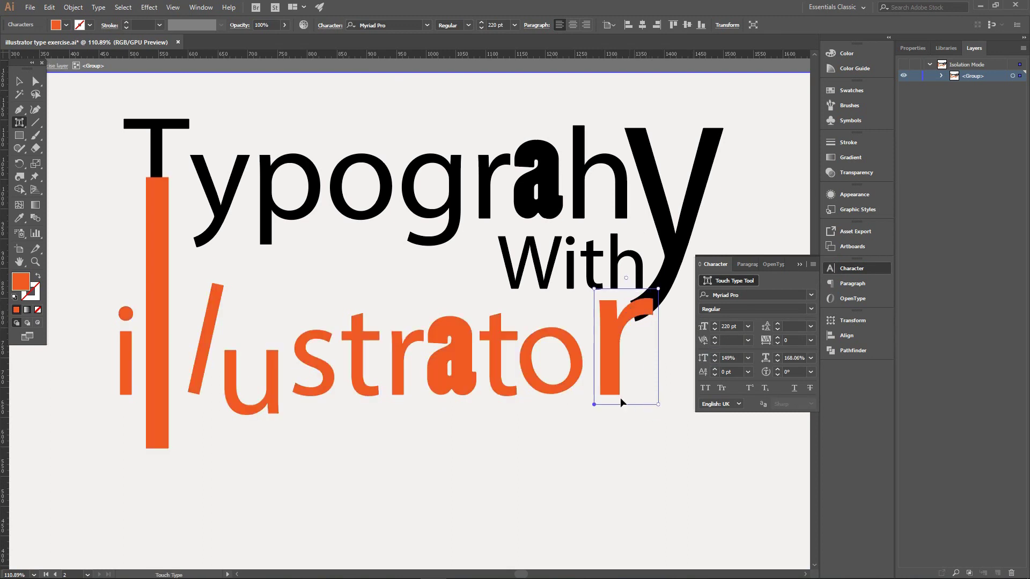
Marquee-select all the lettering, check its context menu, and reselect the orange r.
key("v")
left_click_drag(69, 104, 680, 423)
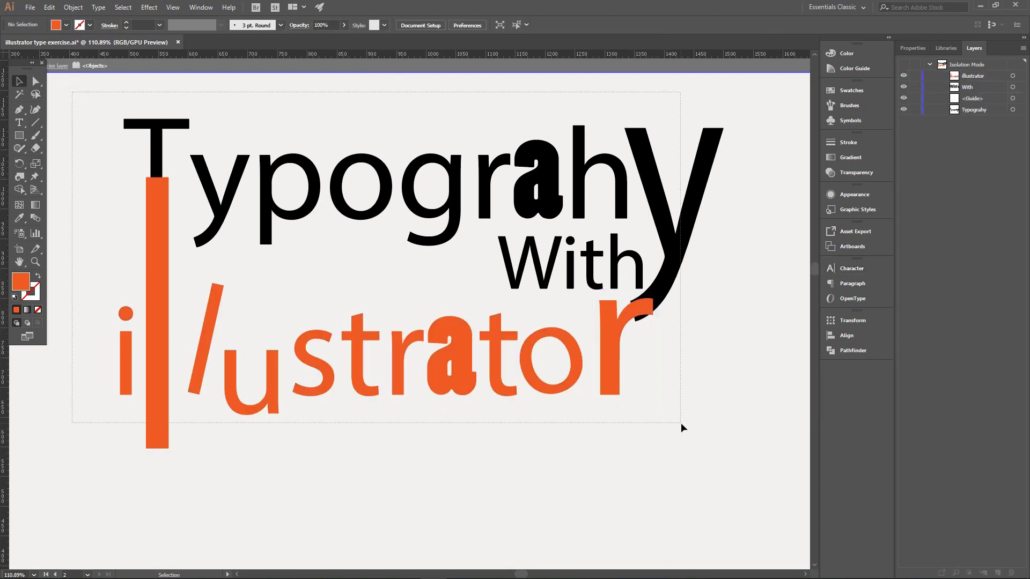
right_click(617, 356)
mouse_move(650, 461)
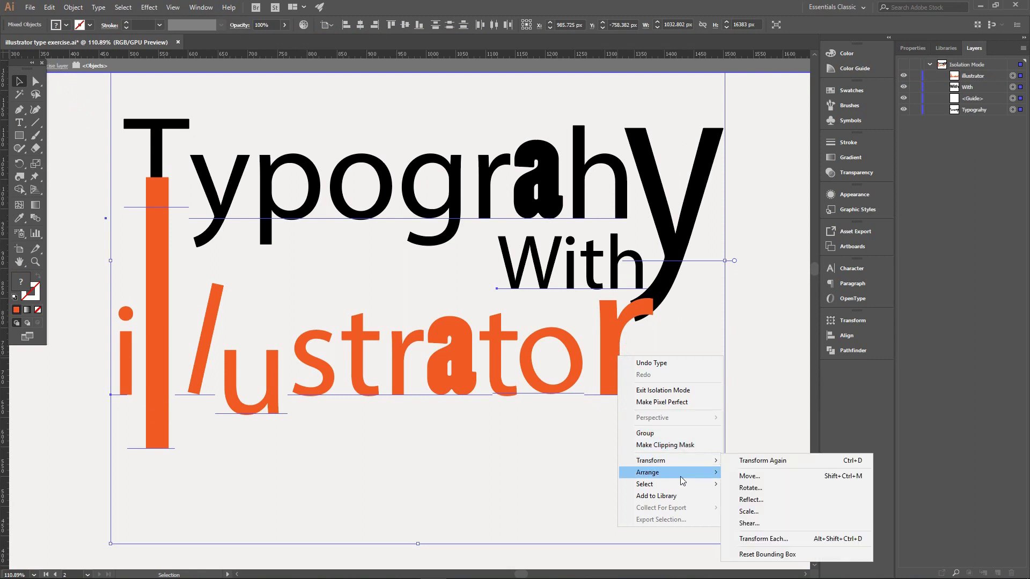
key("Escape")
key("shift+t")
left_click(626, 311)
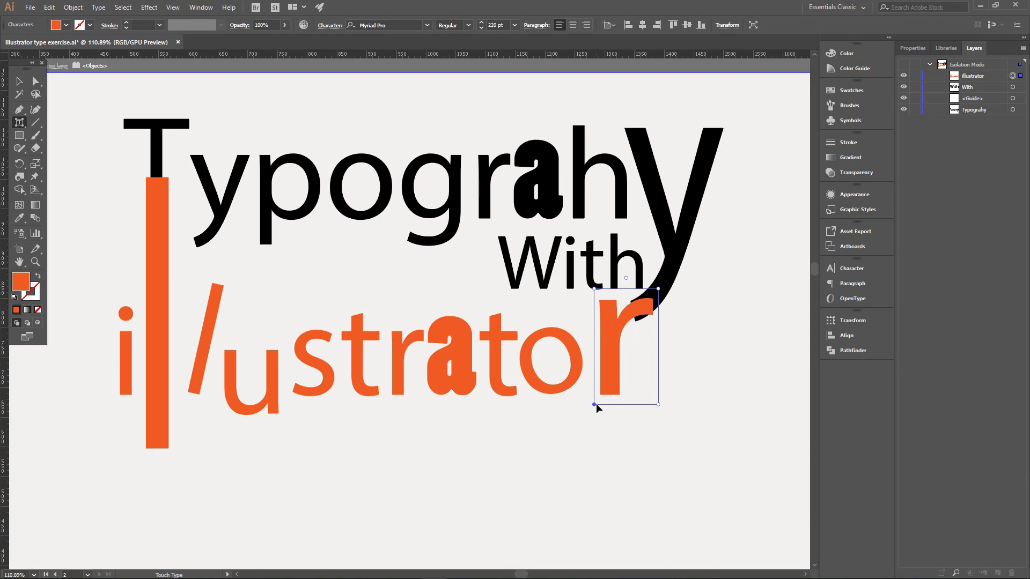
Drag the orange r slightly lower with Touch Type to shift its baseline.
mouse_move(594, 404)
left_mouse_down()
mouse_move(580, 409)
mouse_move(626, 411)
left_mouse_up()
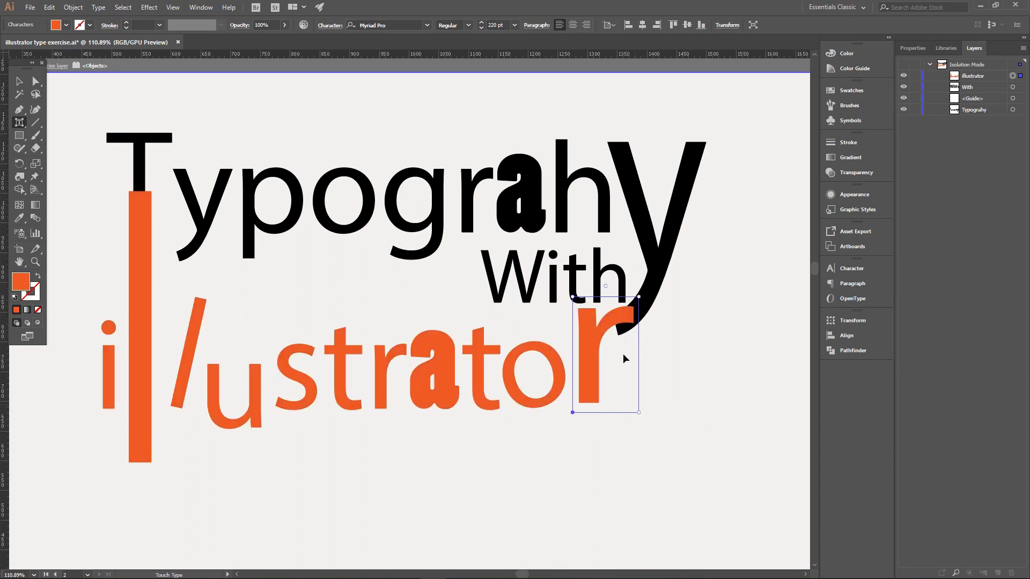
mouse_move(572, 297)
left_mouse_down()
mouse_move(623, 319)
mouse_move(606, 321)
left_mouse_up()
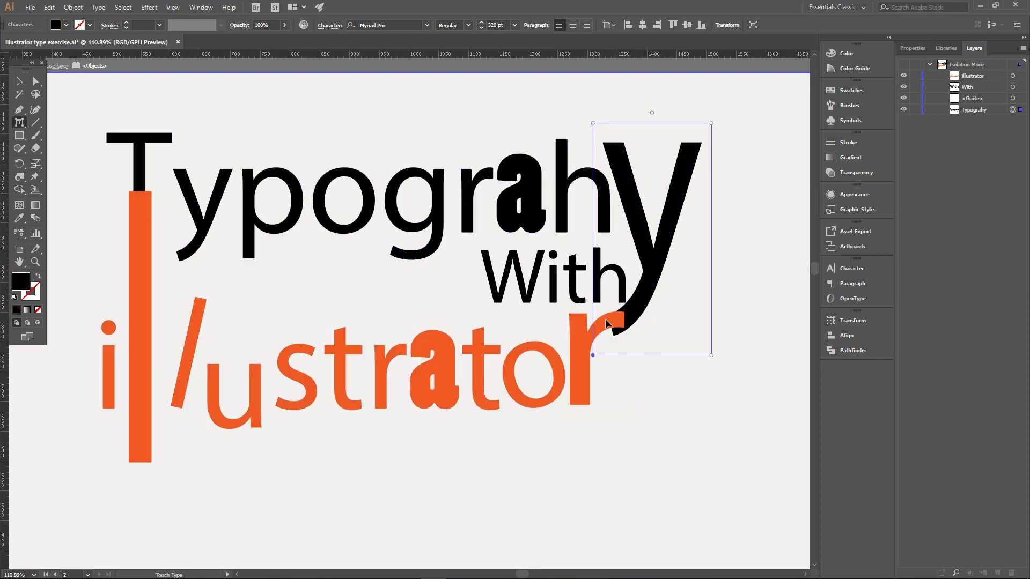
left_click(583, 351)
right_click(584, 369)
left_click(798, 318)
left_click(738, 301)
Widen the r from a bottom-right reference point in the Transform panel.
right_click(590, 350)
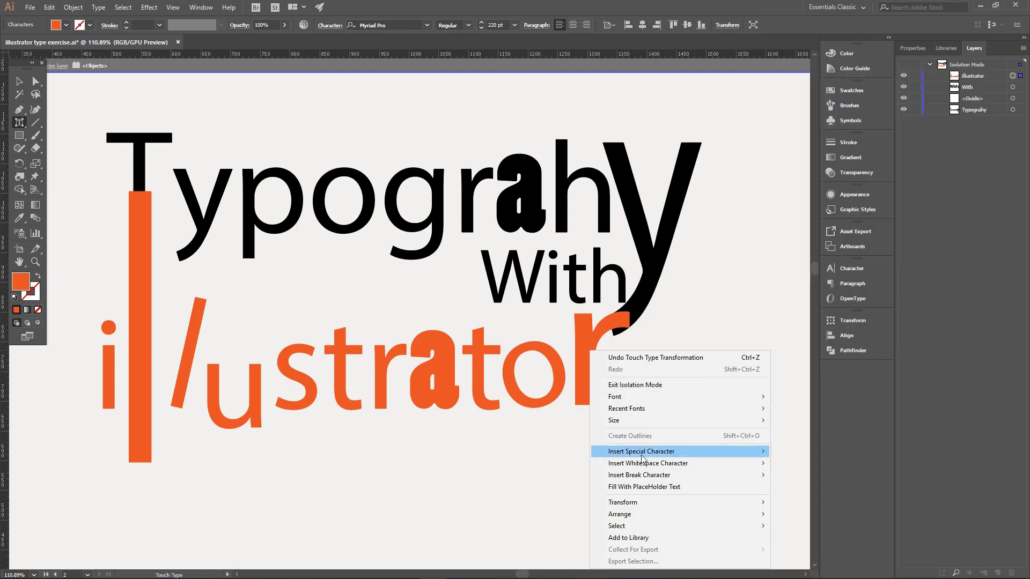
left_click(584, 391)
left_click(853, 320)
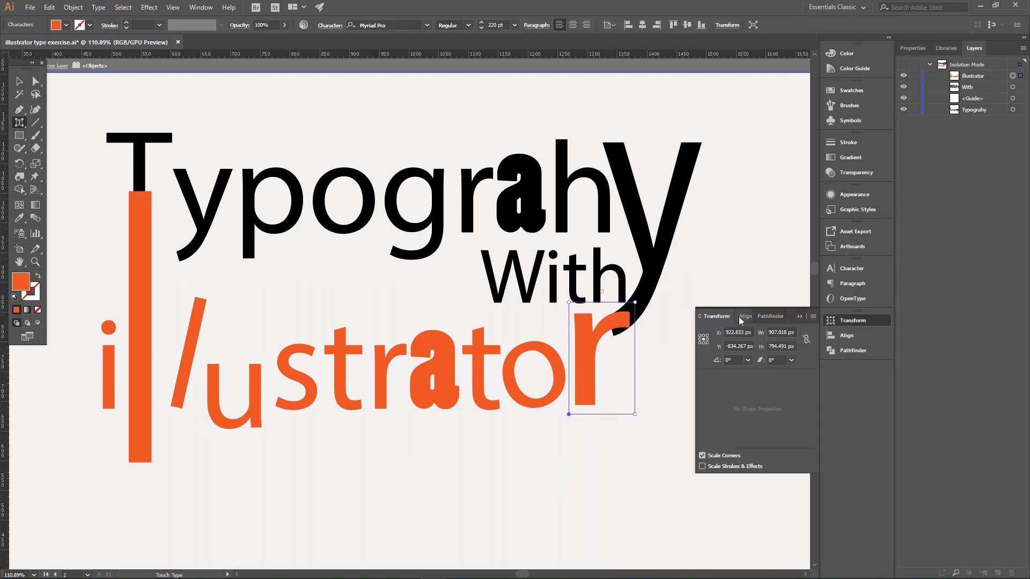
left_click(706, 344)
left_click_drag(633, 411, 655, 414)
left_click(800, 316)
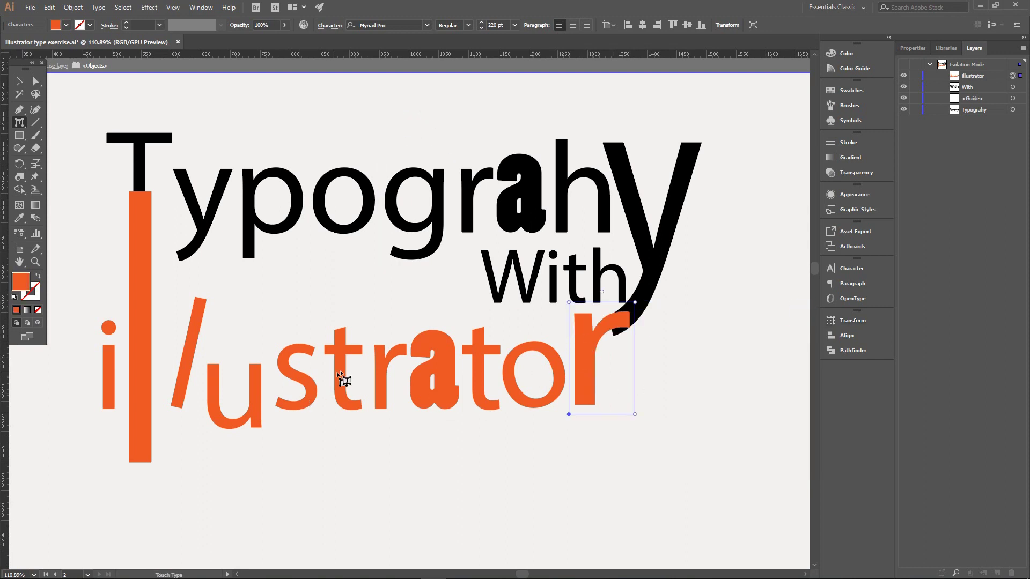
Rotate 'With' about 7° clockwise and reduce its font size to about 100 pt.
double_click(483, 279)
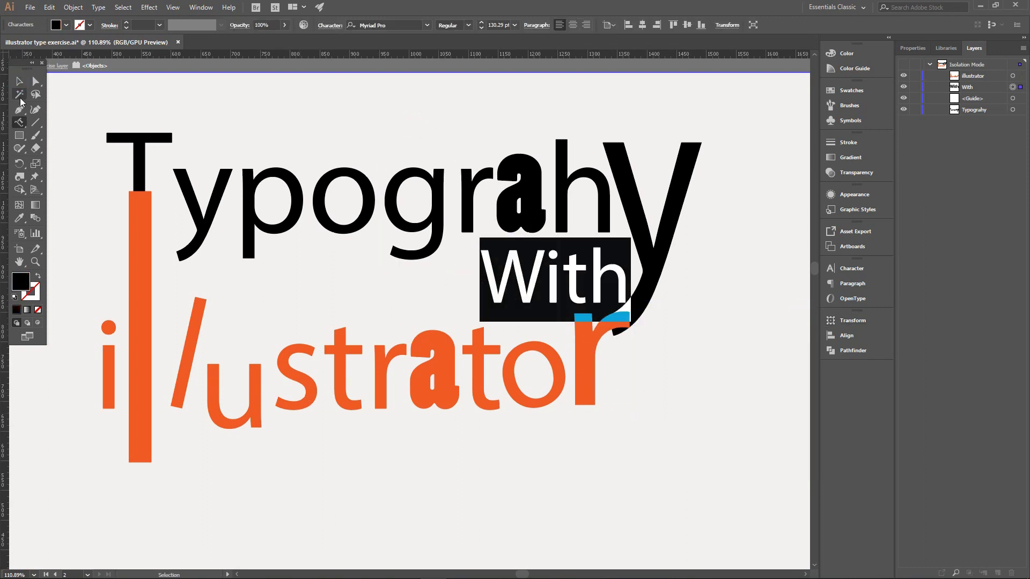
left_click(19, 164)
left_click_drag(590, 279, 588, 292)
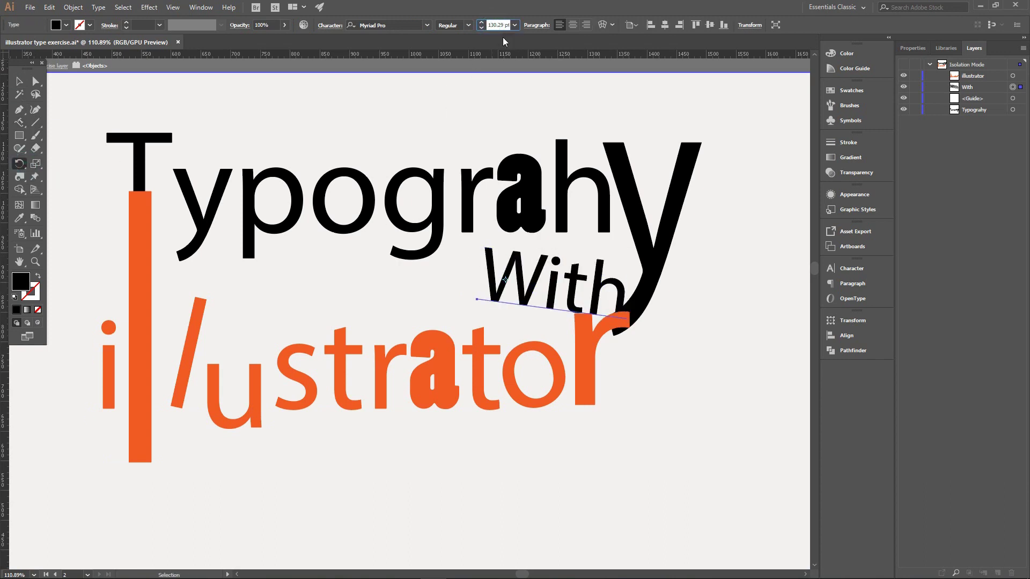
key("shift+Down")
key("shift+Down")
key("shift+Down")
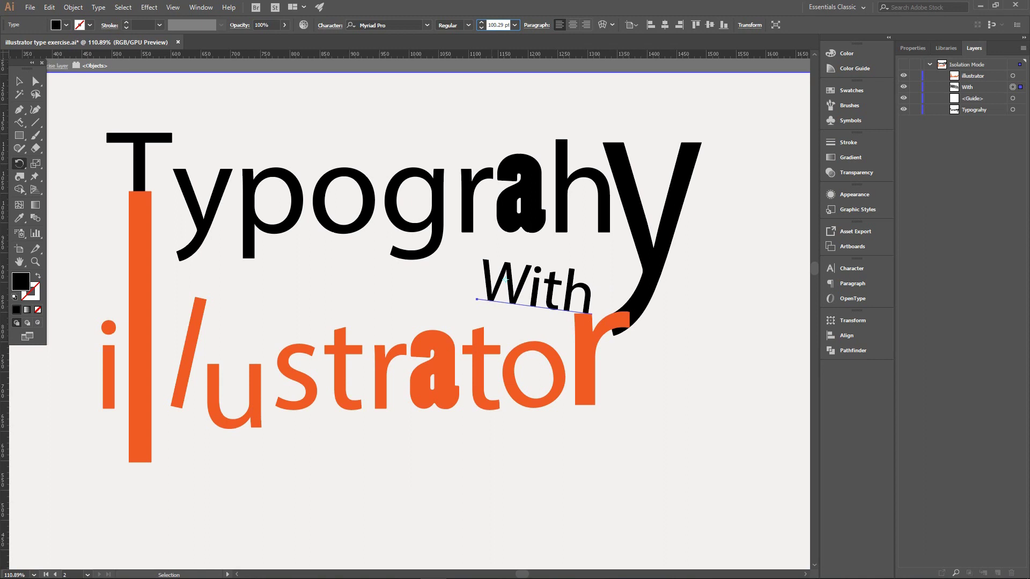
key("ctrl+z")
key("ctrl+z")
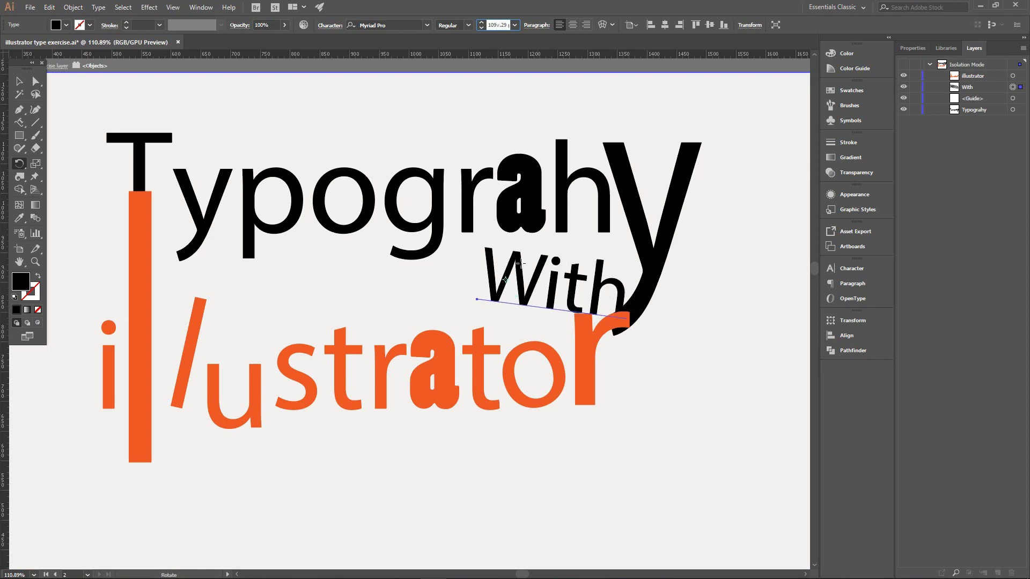
Move 'With' down and to the left with the Selection tool.
key("v")
mouse_move(514, 261)
left_mouse_down()
mouse_move(501, 258)
mouse_move(528, 270)
mouse_move(485, 297)
left_mouse_up()
left_click(738, 320)
left_click_drag(521, 228, 521, 253)
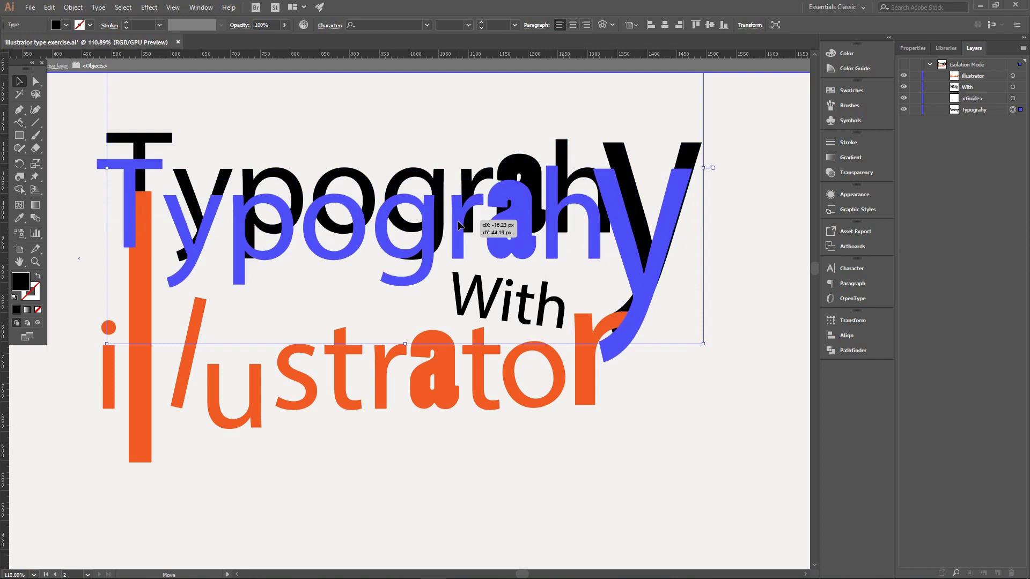
Tilt the word illustrator by a fraction of a degree and clear the selection.
left_click(611, 322)
left_click_drag(638, 319, 639, 321)
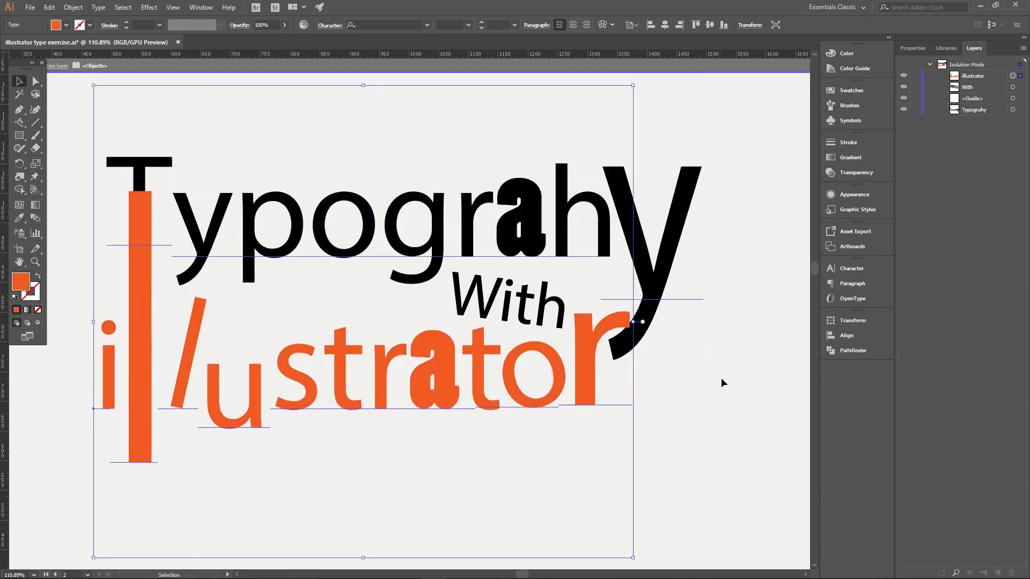
key("t")
key("ctrl+shift+a")
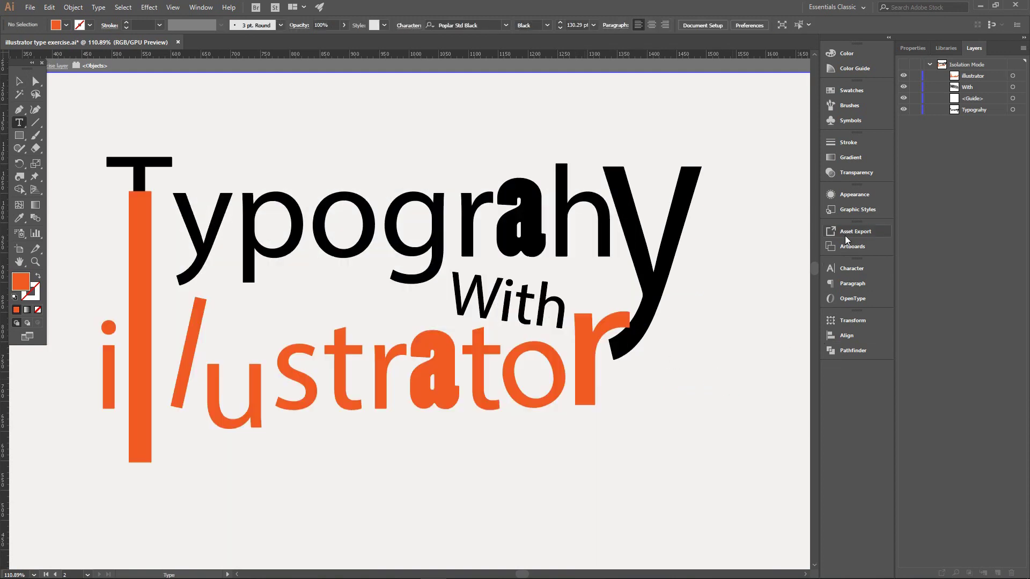
Stretch the orange r of illustrator to 227% horizontal scale with Touch Type.
left_click(852, 268)
left_click(730, 281)
left_click(658, 415)
left_click_drag(658, 415, 659, 415)
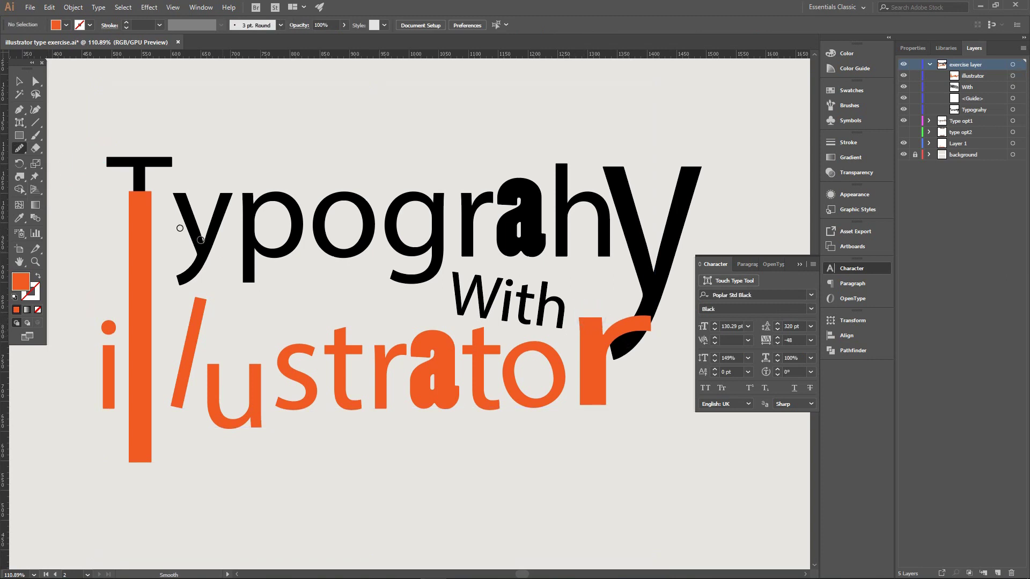
Select the 'With' text and switch to the Vertical Type on a Path tool.
left_click(17, 120)
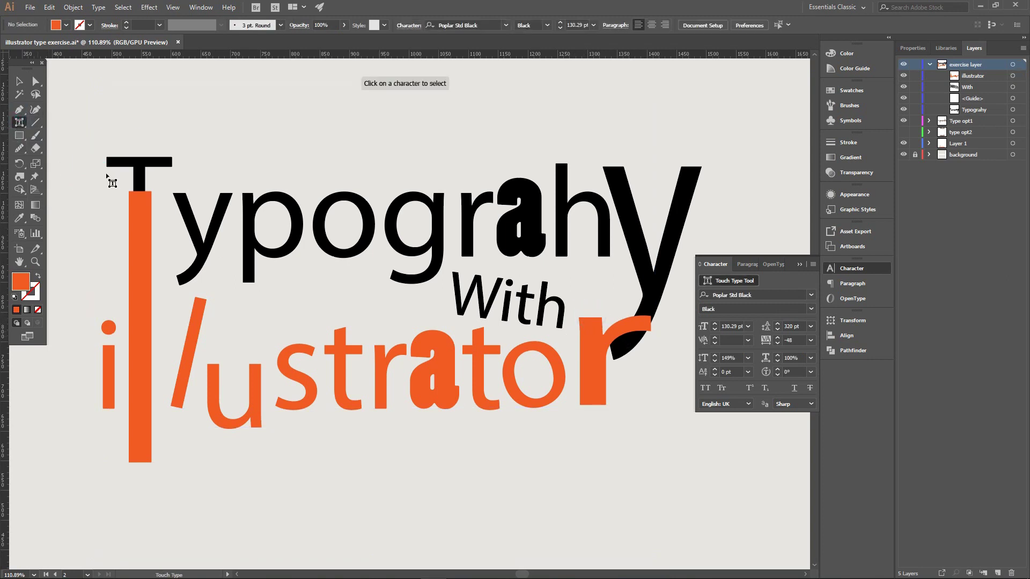
left_click(18, 120)
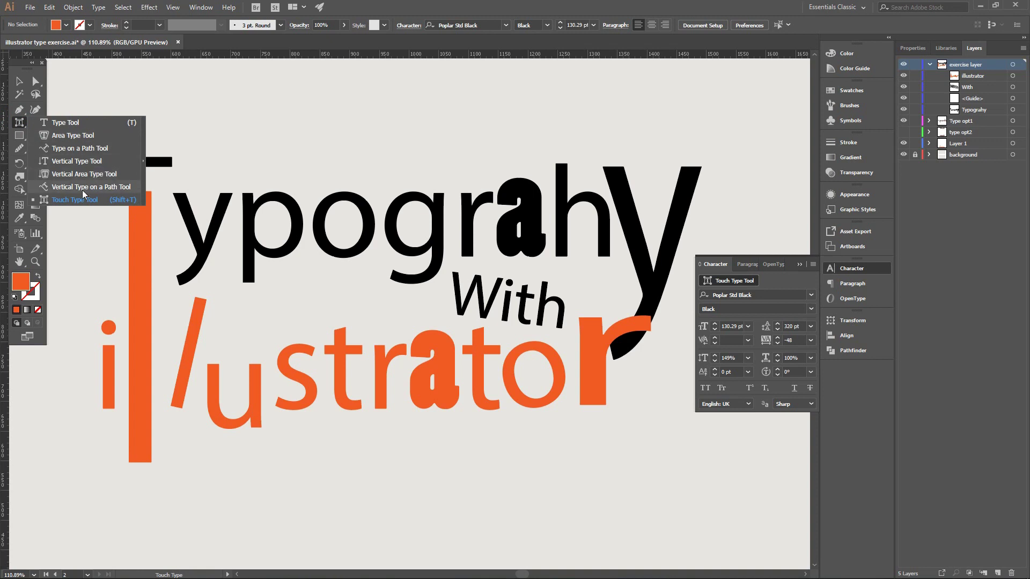
left_click(75, 200)
left_click(478, 301)
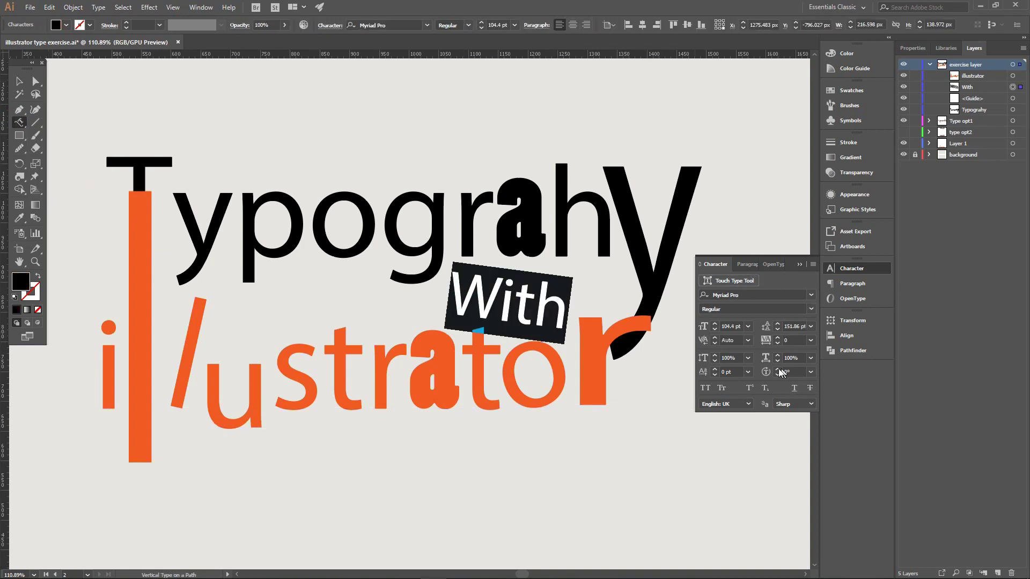
left_click(19, 121)
left_click_drag(19, 120, 91, 187)
Open Warp Options for 'With' with preview on and reduce the bend until nearly flat.
left_click(405, 16)
left_click(604, 25)
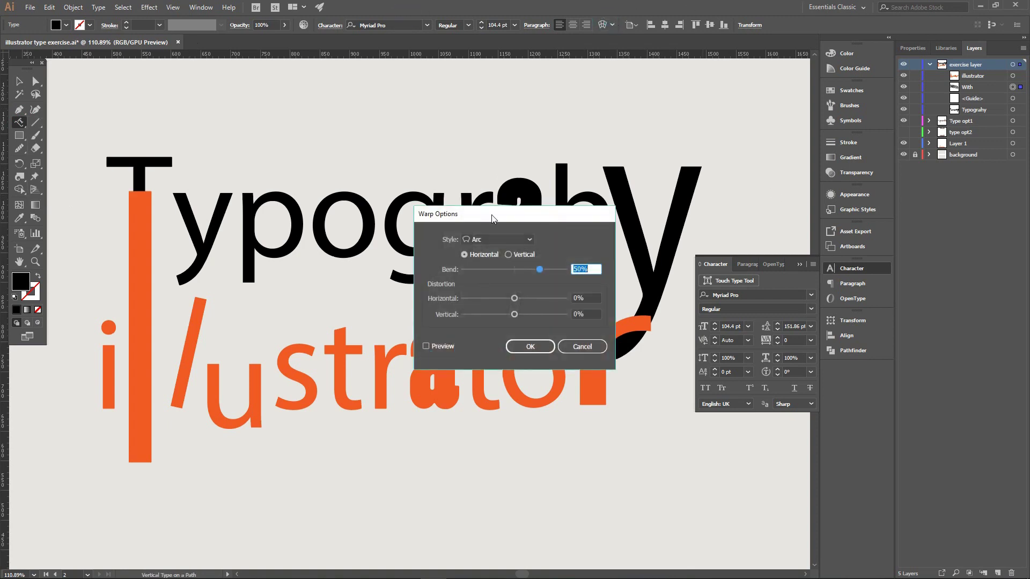
left_click_drag(483, 210, 332, 136)
left_click(273, 271)
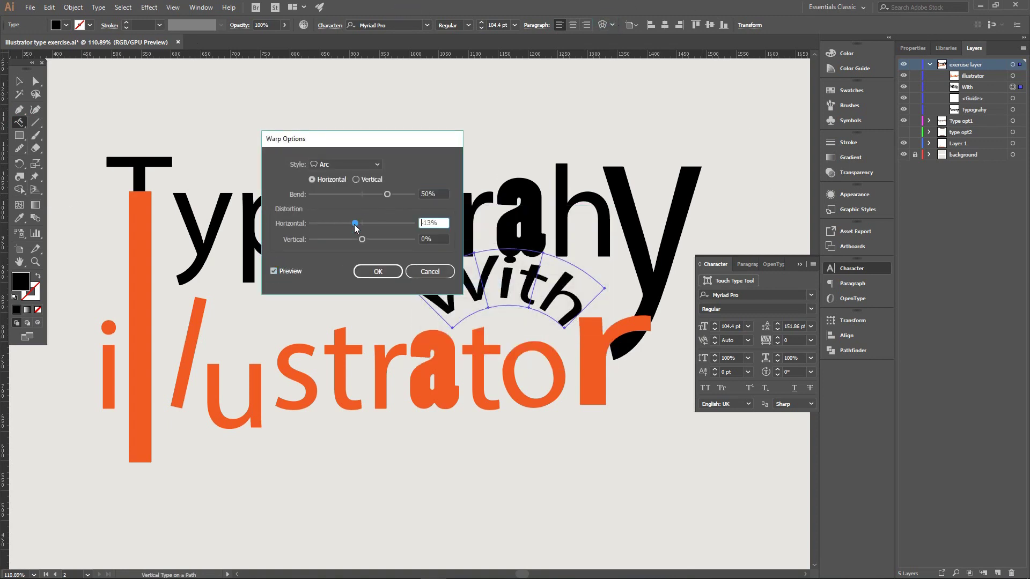
mouse_move(355, 226)
left_mouse_down()
mouse_move(336, 225)
mouse_move(353, 242)
left_mouse_up()
left_click_drag(383, 198, 362, 200)
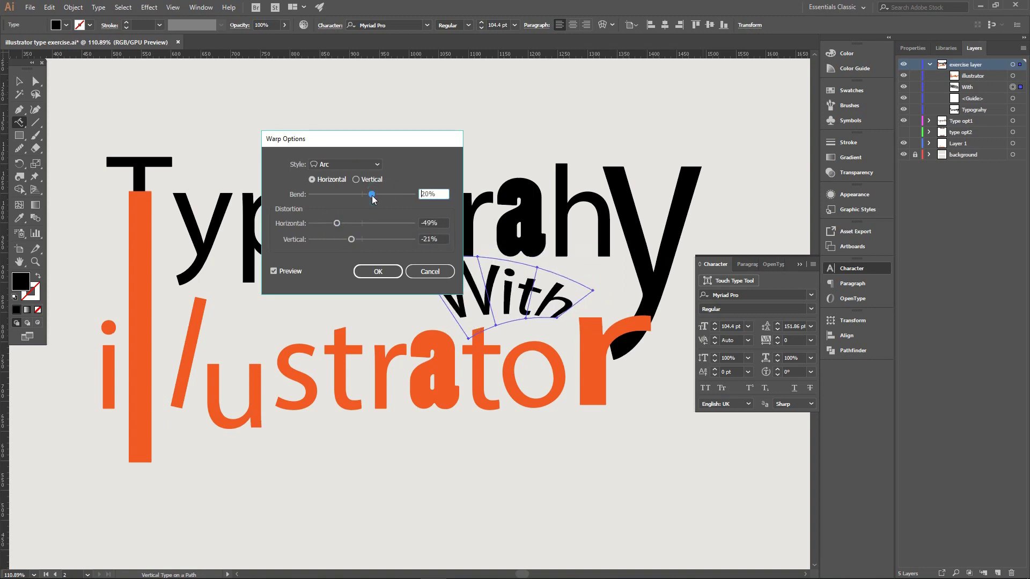
Set the warp style to Arc Upper, apply it, and close the Character panel.
left_click(369, 163)
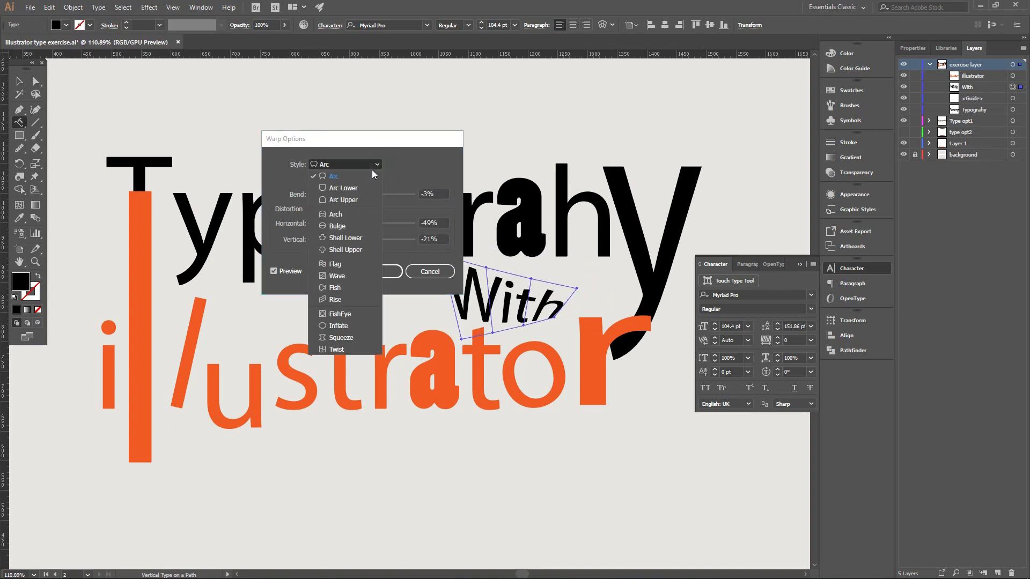
left_click(346, 198)
left_click(365, 164)
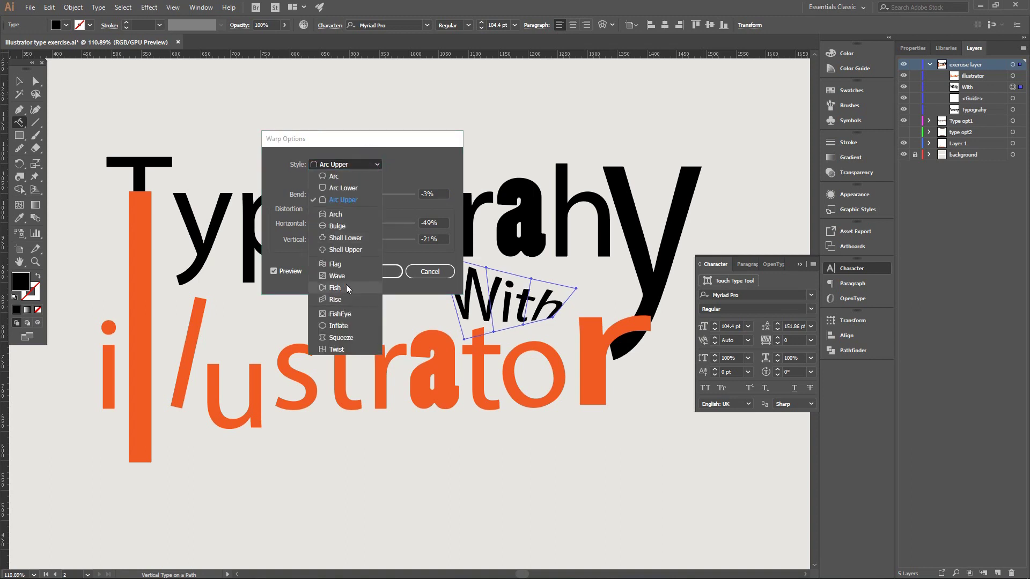
left_click(346, 288)
left_click(378, 272)
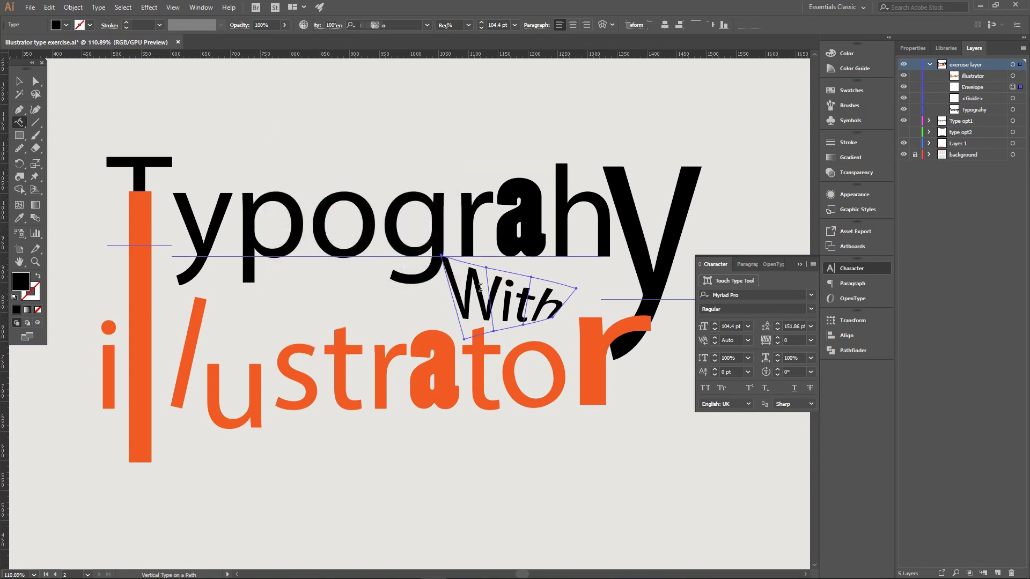
left_click(833, 266)
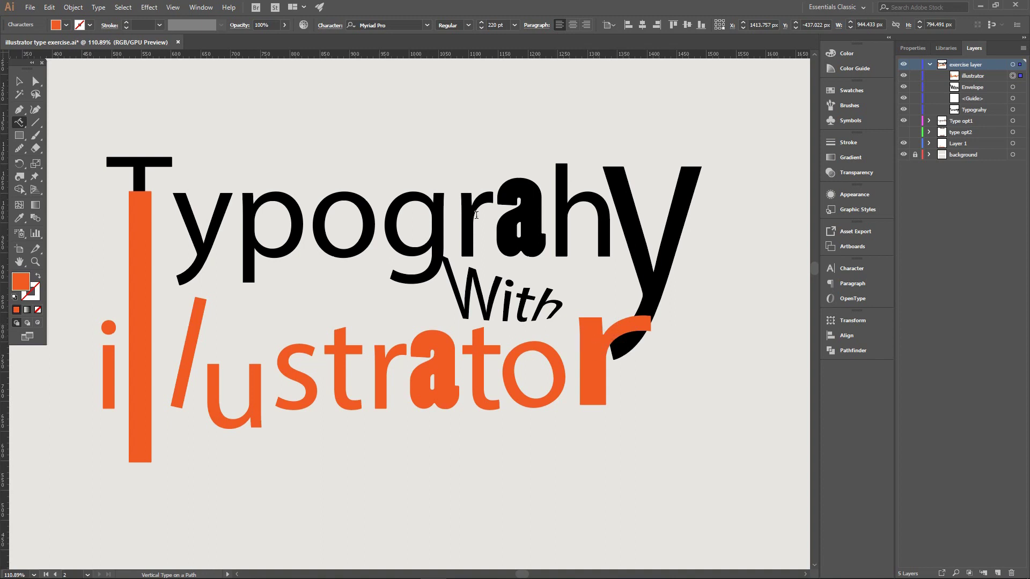
Move the p of Typograhy lower and to the left with Touch Type.
left_click(851, 269)
left_click(730, 281)
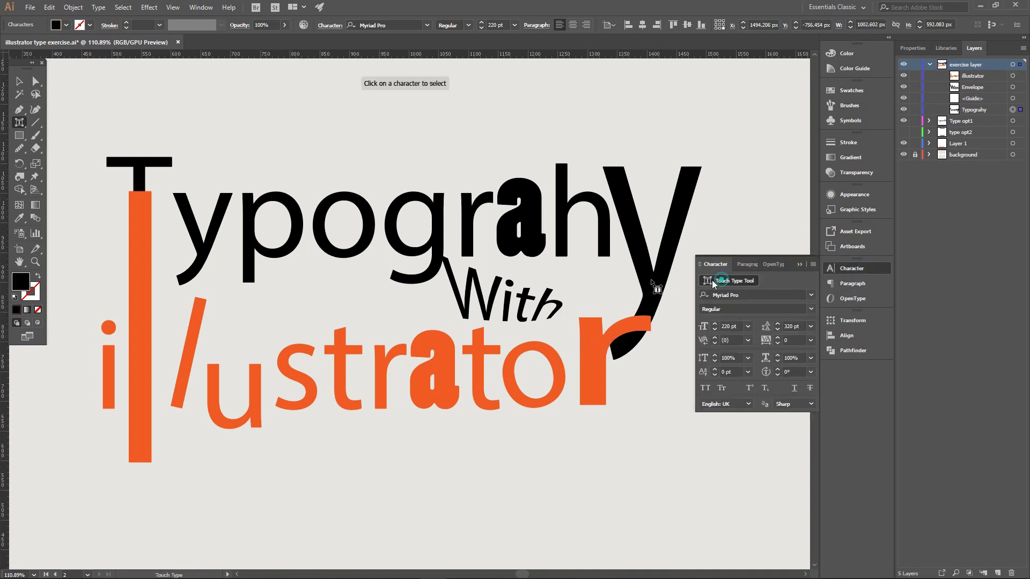
left_click(283, 215)
left_click_drag(280, 211, 270, 241)
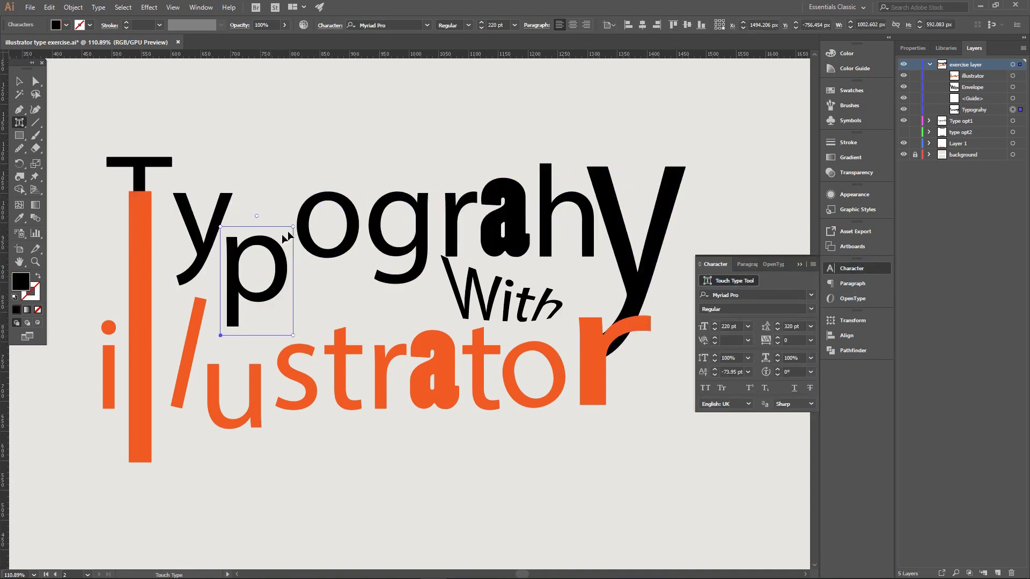
Give the h 122% vertical scale and a 280 pt font size.
left_click(548, 196)
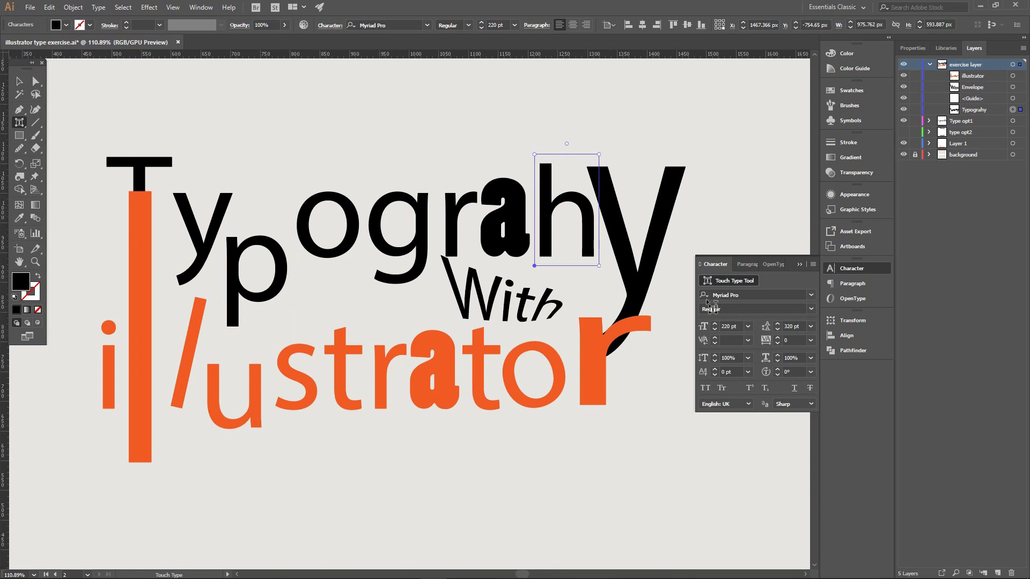
type("122")
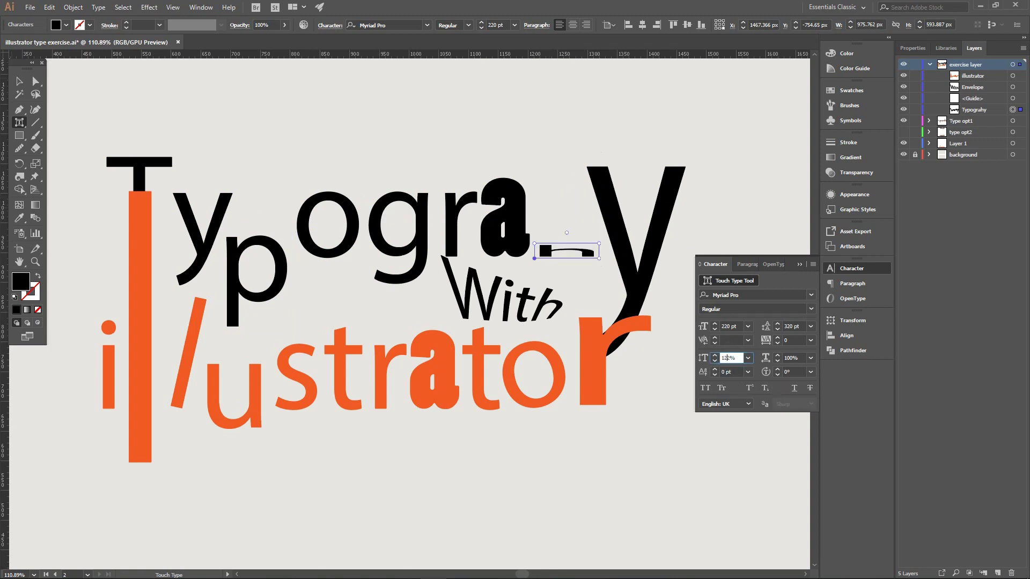
key("Return")
left_click(726, 326)
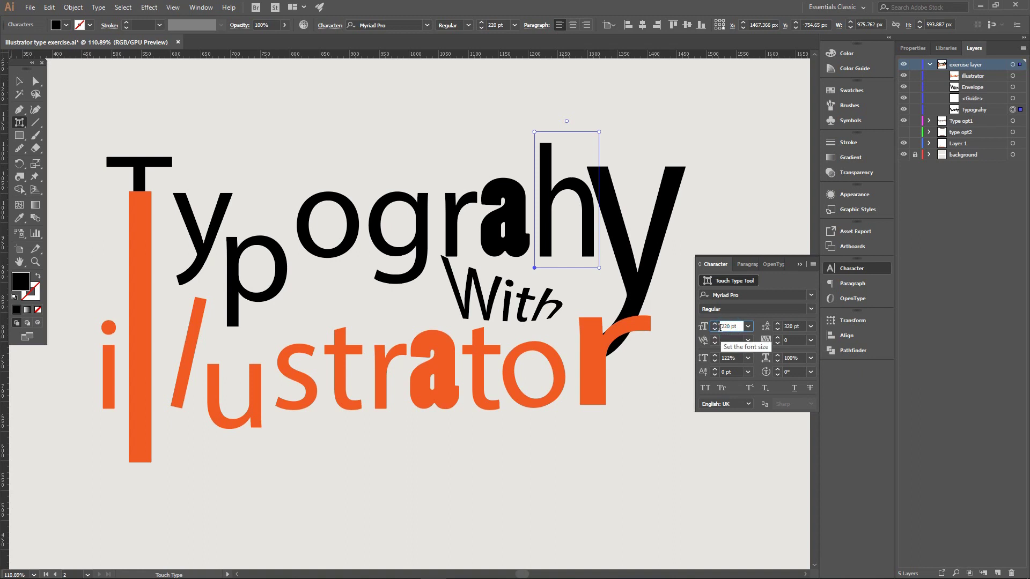
type("280")
key("Return")
left_click_drag(588, 172, 589, 195)
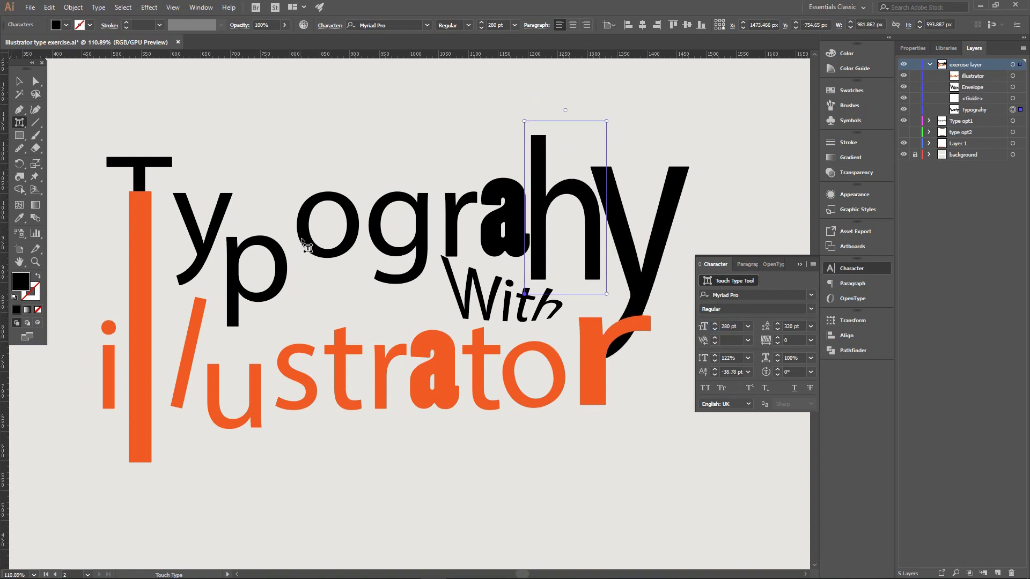
key("ctrl+z")
key("ctrl+z")
key("ctrl+z")
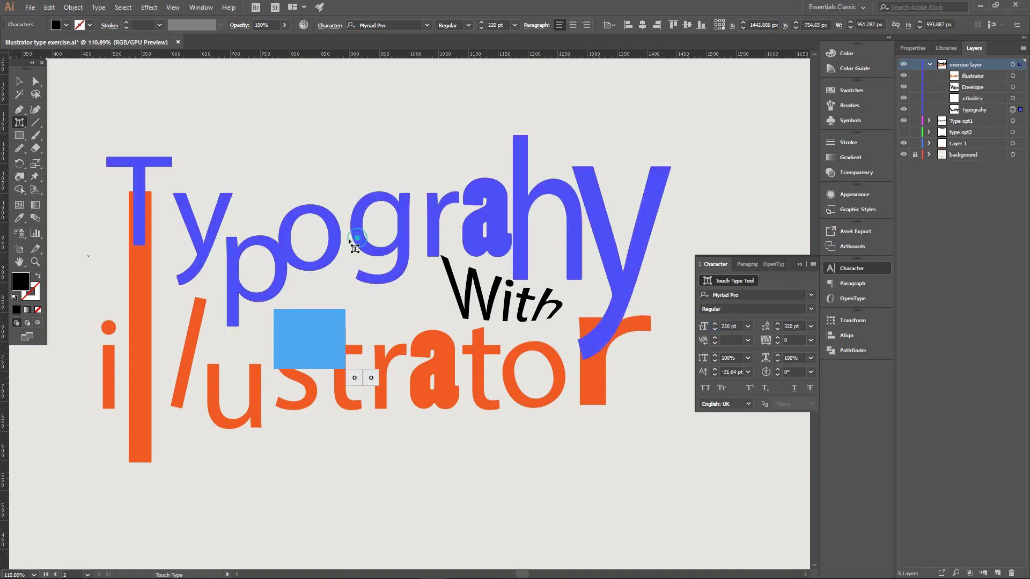
Raise the g of Typograhy above the other letters.
left_click_drag(348, 239, 342, 215)
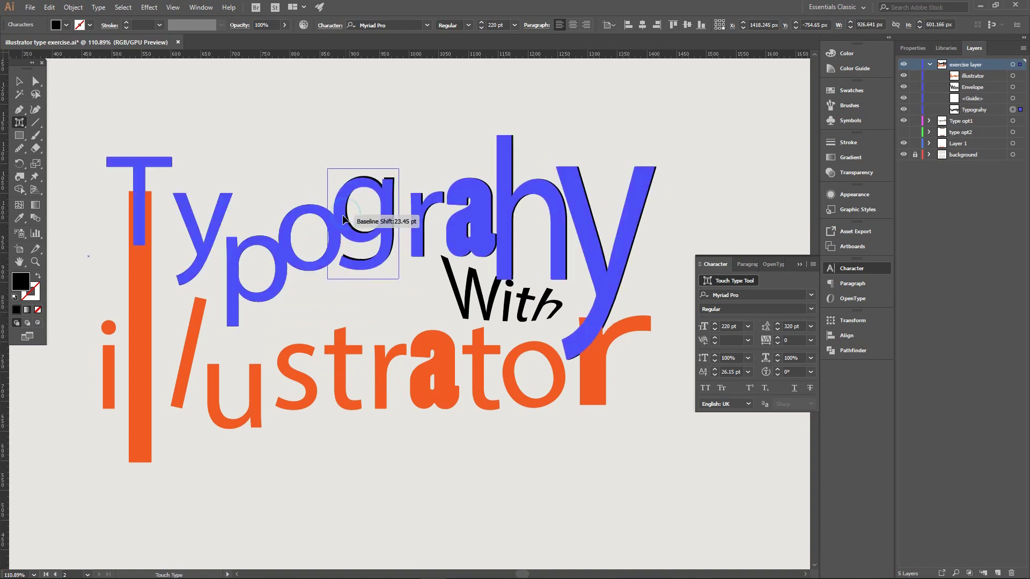
left_click(342, 177)
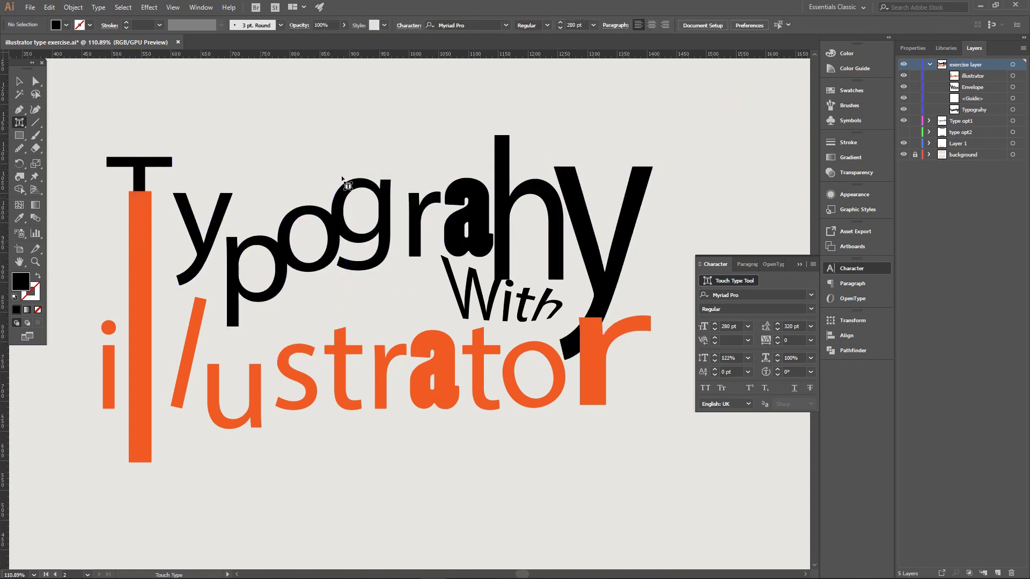
key("v")
left_click_drag(92, 465, 615, 211)
Group all the lettering and nudge the Typograhy letters slightly upward inside the group.
right_click(696, 186)
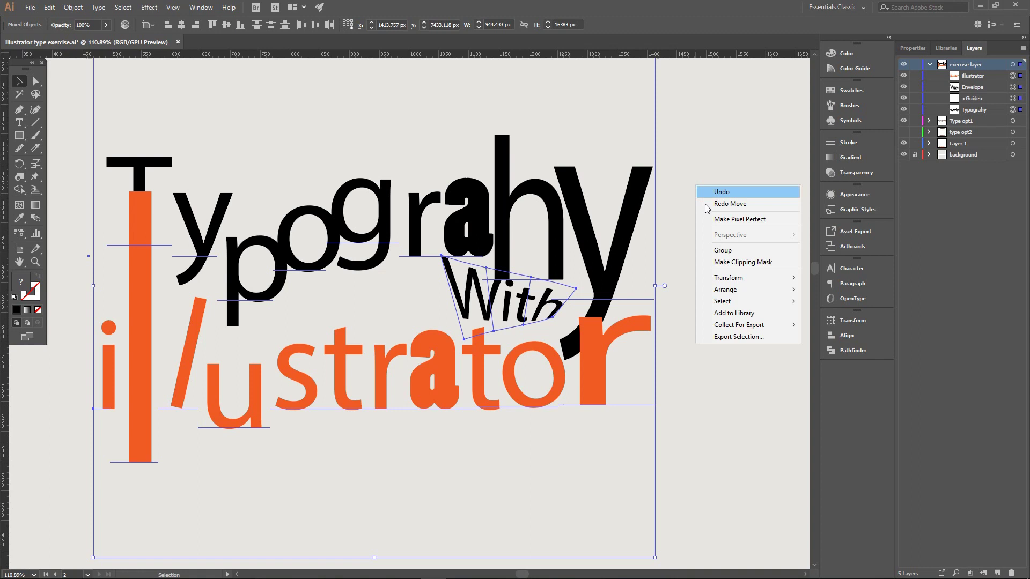
left_click(723, 250)
double_click(626, 221)
left_click_drag(624, 215, 624, 211)
key("t")
left_click(594, 351)
key("a")
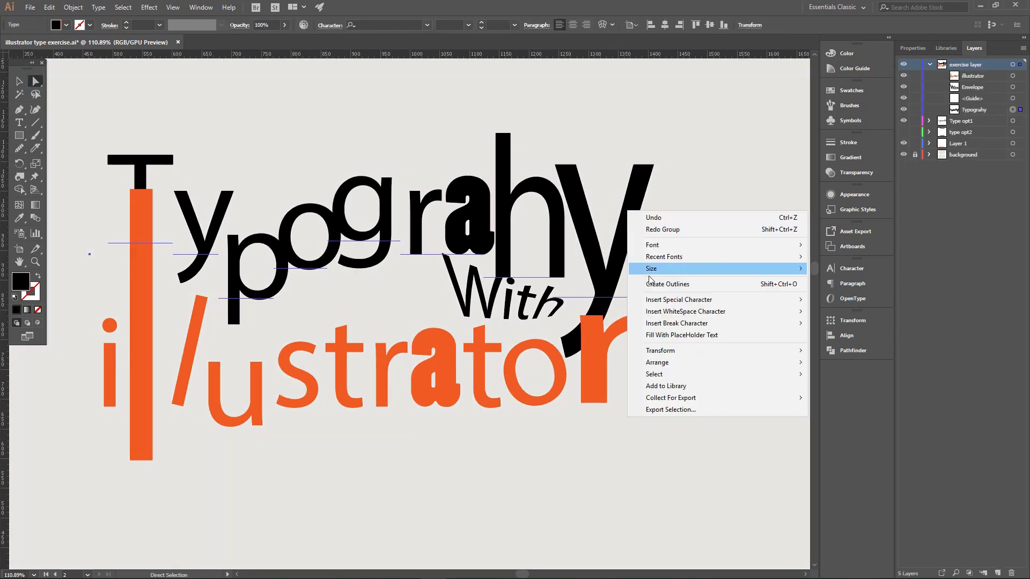
key("Escape")
Convert Typograhy and illustrator text to outlines, undoing an accidental drag on the r.
right_click(628, 212)
left_click(670, 285)
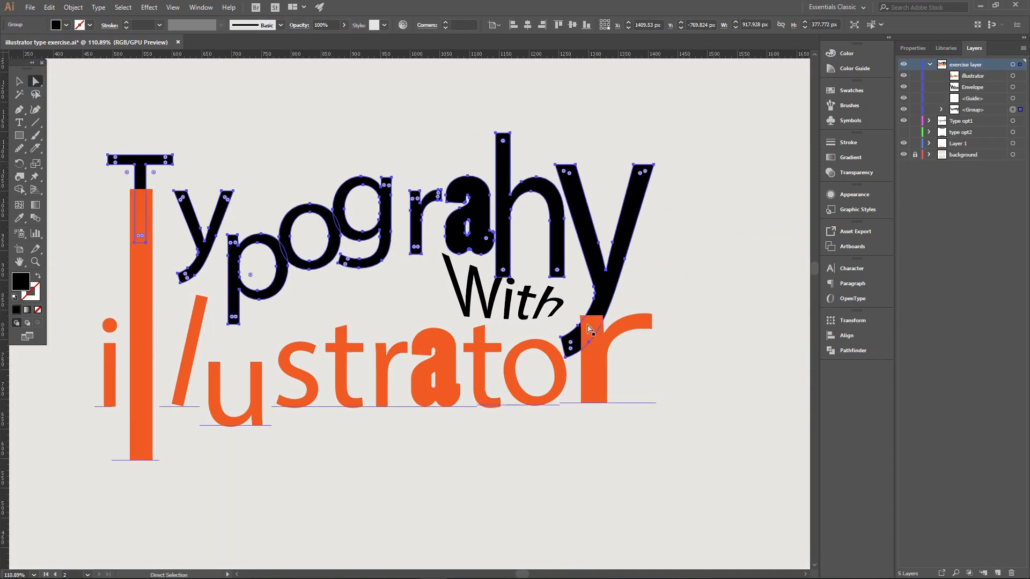
left_click(587, 329)
right_click(600, 293)
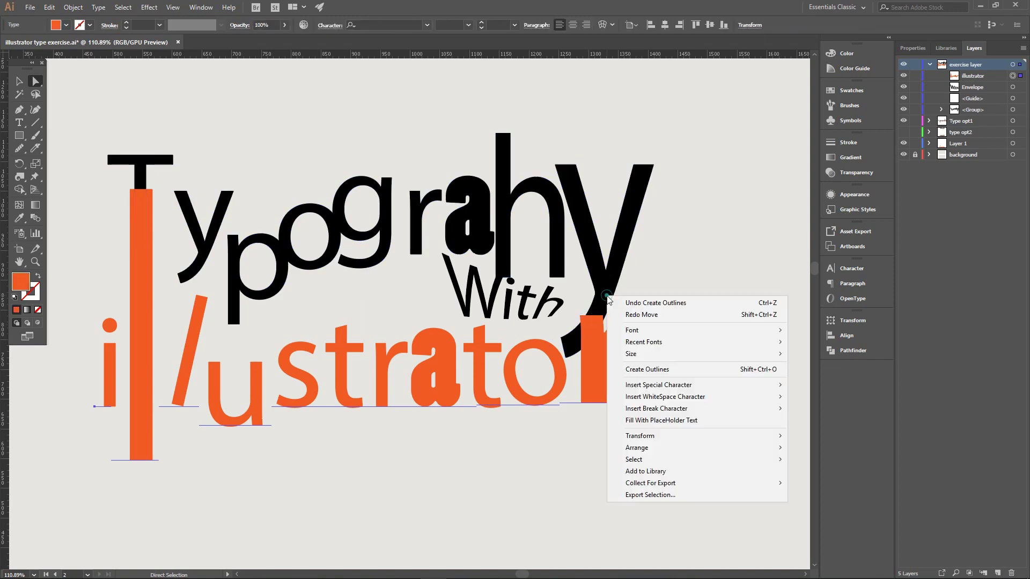
left_click(648, 367)
left_click_drag(588, 324, 591, 336)
key("ctrl+z")
right_click(590, 336)
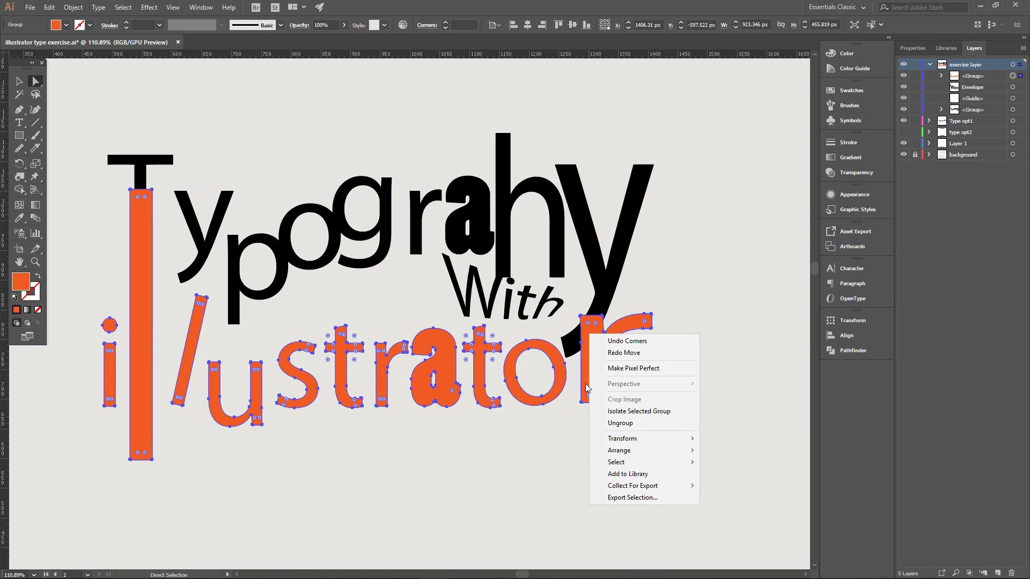
left_click(627, 340)
right_click(621, 330)
Isolate the orange letters and drag the last r's arm anchor up and right into a hook.
left_click(671, 405)
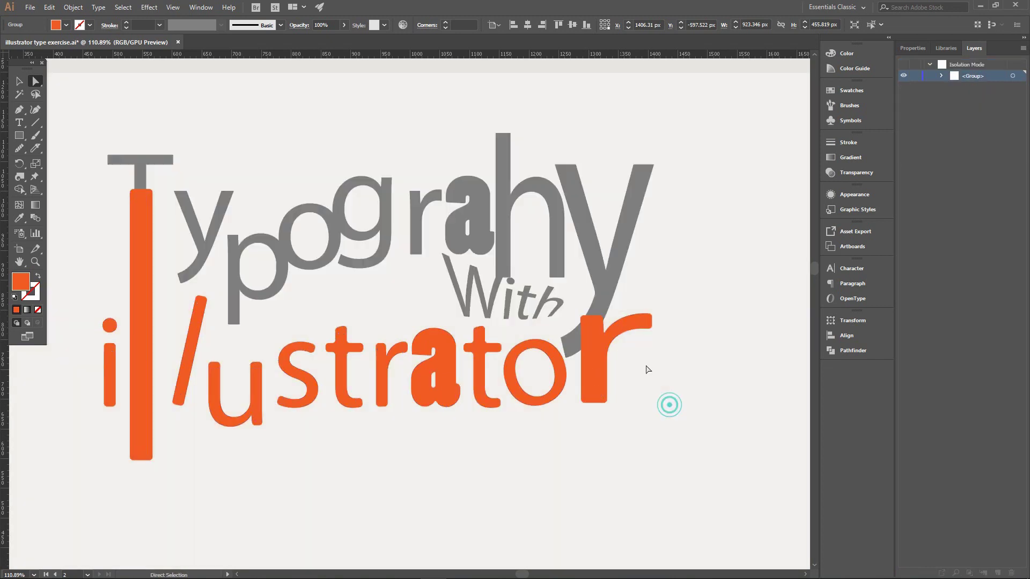
left_click(599, 328)
mouse_move(648, 327)
left_mouse_down()
mouse_move(580, 326)
mouse_move(581, 367)
left_mouse_up()
key("ctrl+z")
left_click_drag(631, 333, 637, 332)
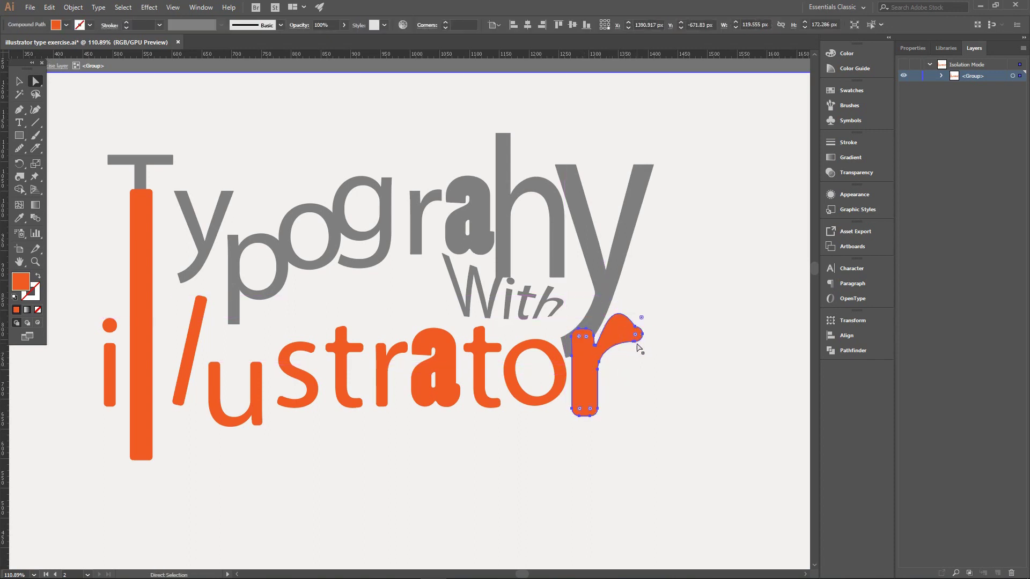
left_click_drag(637, 331, 643, 350)
Pull anchor points of the s, t and middle r to distort them, then exit Isolation Mode.
left_click(616, 362)
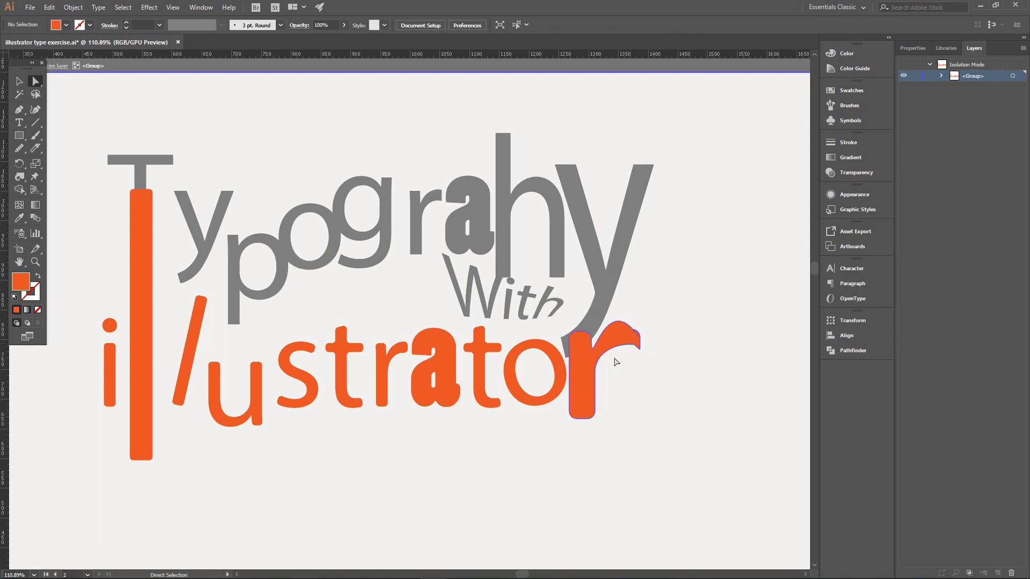
left_click(546, 351)
mouse_move(318, 354)
left_mouse_down()
mouse_move(331, 351)
mouse_move(285, 367)
mouse_move(276, 397)
left_mouse_up()
mouse_move(351, 353)
left_mouse_down()
mouse_move(404, 352)
mouse_move(391, 349)
mouse_move(378, 418)
left_mouse_up()
left_click(391, 368)
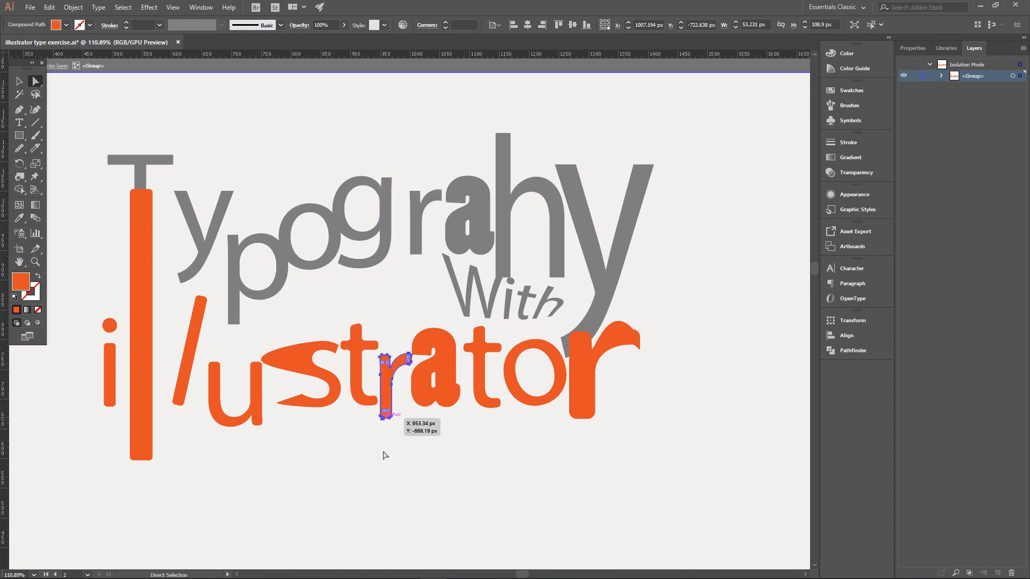
left_click(384, 455)
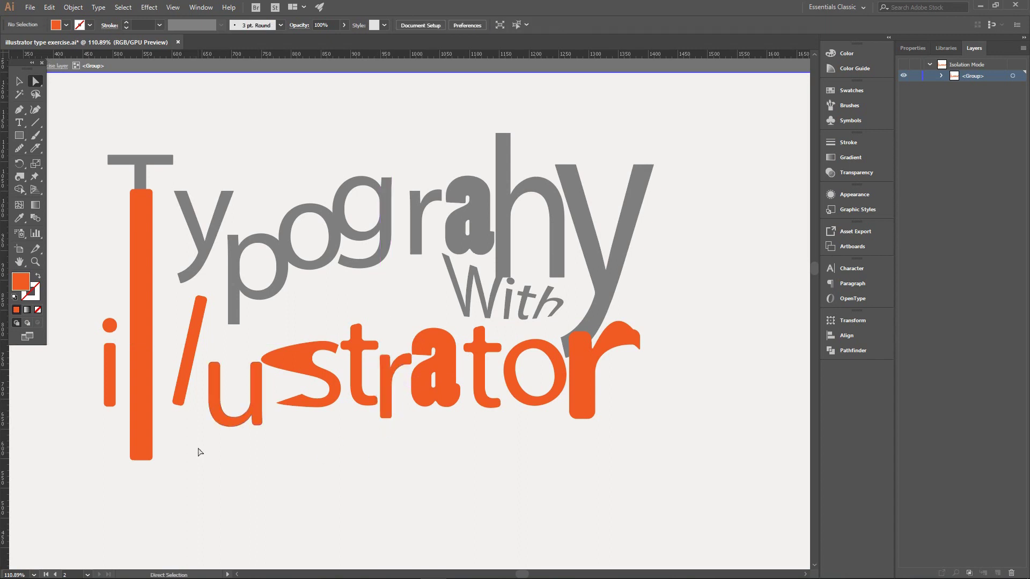
double_click(419, 216)
left_click(726, 326)
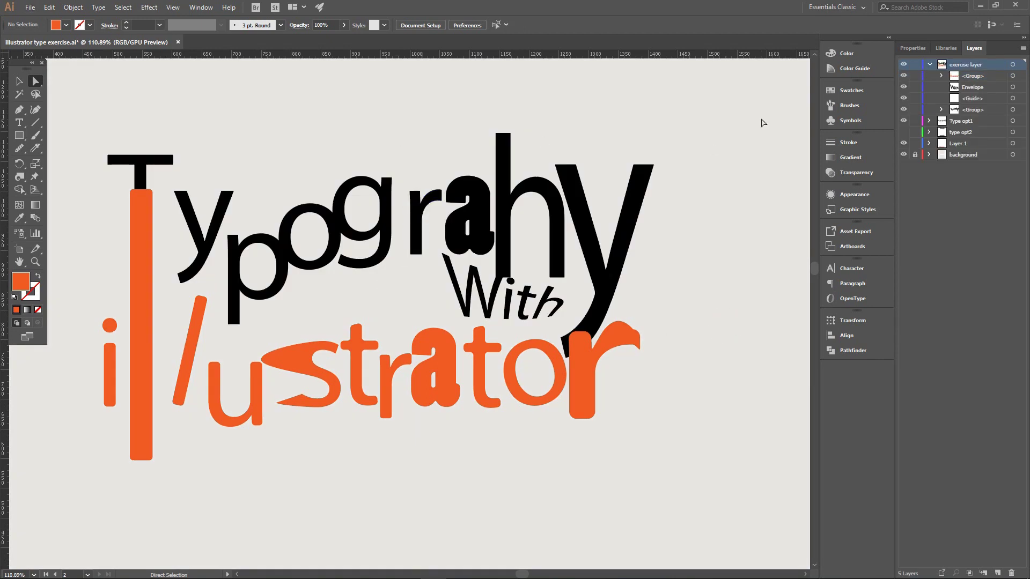